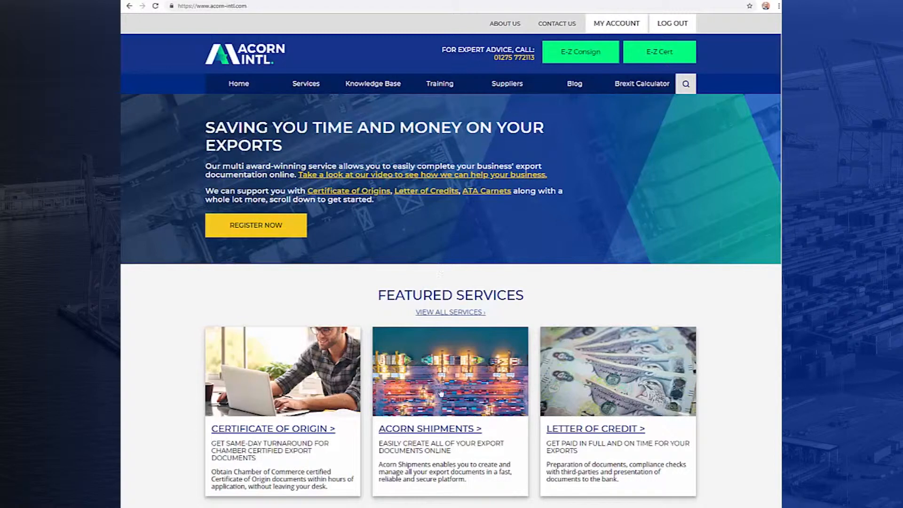
Step: Open the Acorn Shipments service information and access the Acorn Shipments platform from it
{"action": "left_click", "coordinate": [436, 431]}
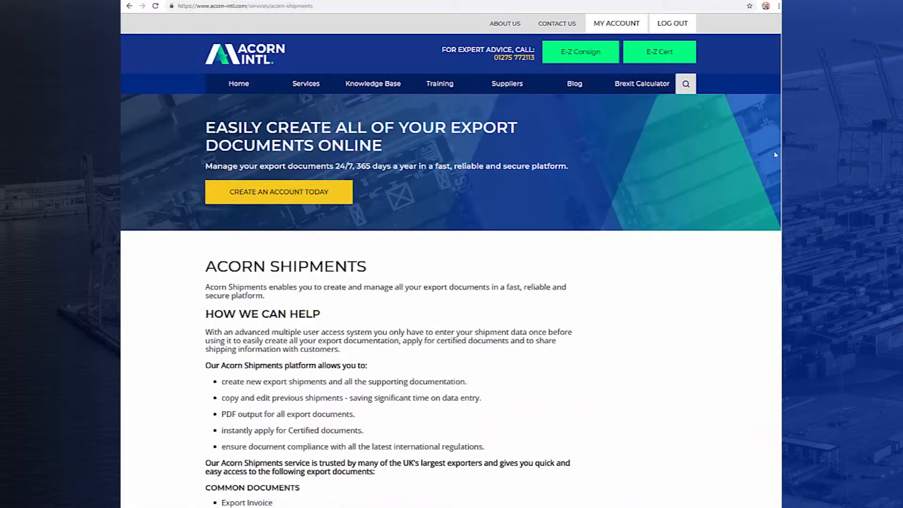
{"action": "scroll", "coordinate": [450, 264], "scroll_direction": "down", "scroll_amount": 7}
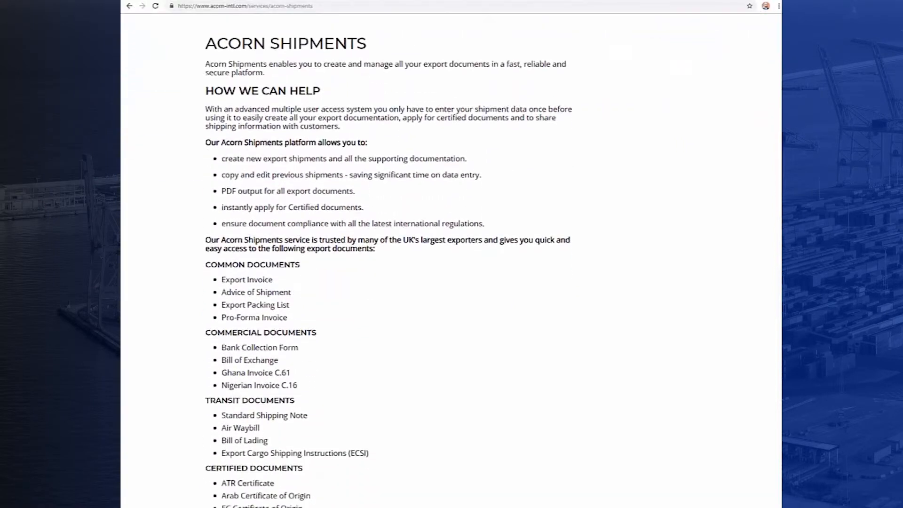
{"action": "scroll", "coordinate": [696, 298], "scroll_direction": "down", "scroll_amount": 4}
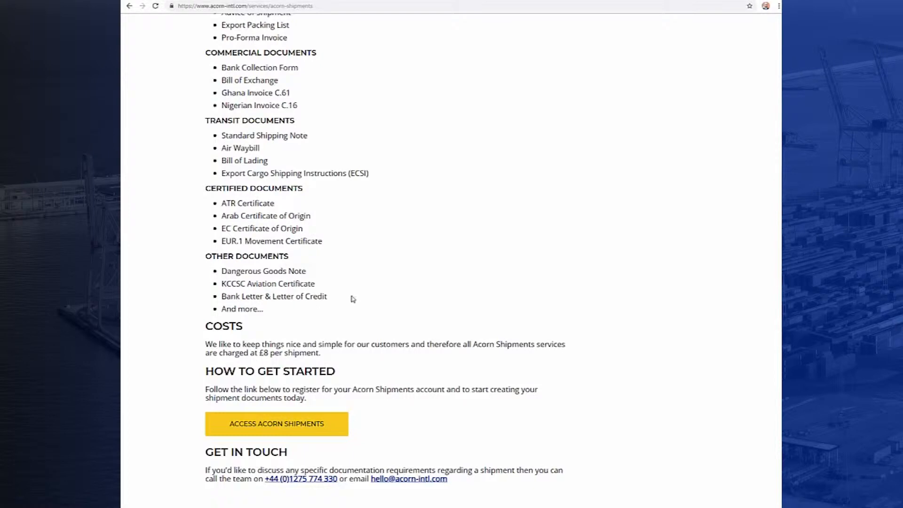
{"action": "left_click", "coordinate": [317, 425]}
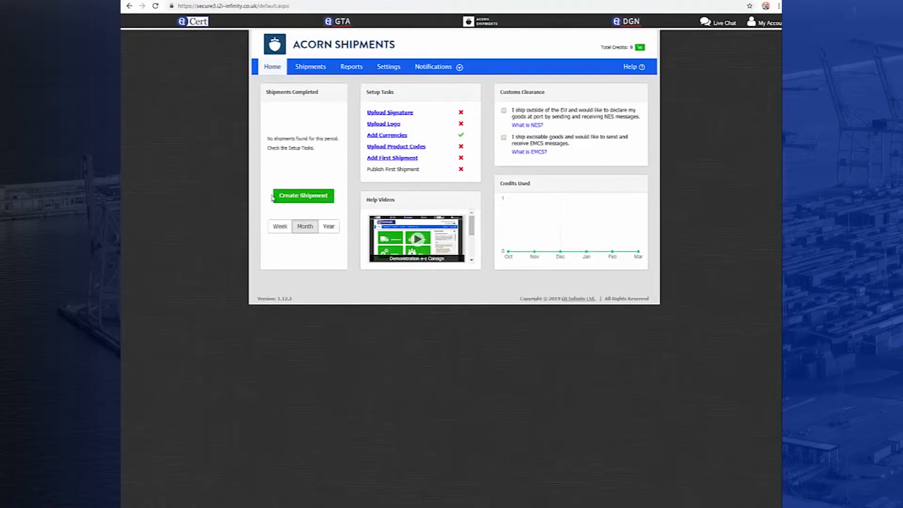
Step: Create a shipment with the reference Machindia and the description Corrosion Machine, and save it
{"action": "left_click", "coordinate": [313, 196]}
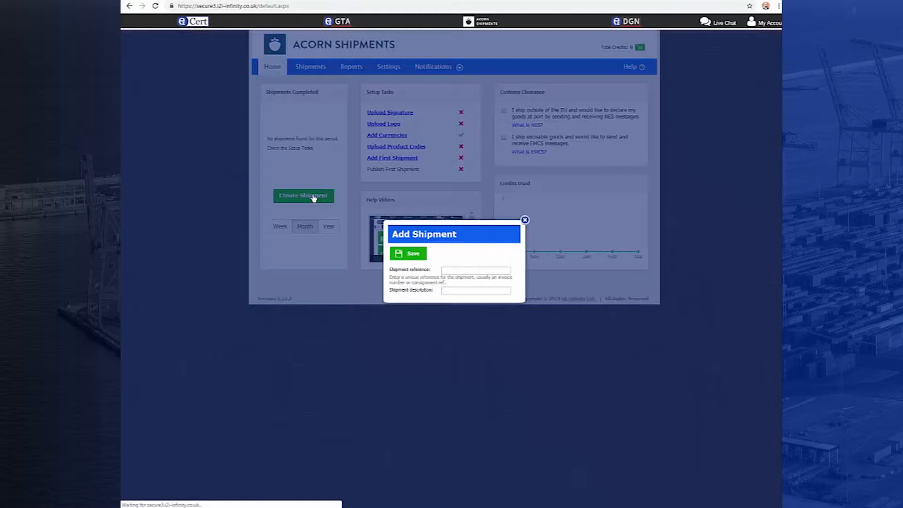
{"action": "left_click", "coordinate": [447, 271]}
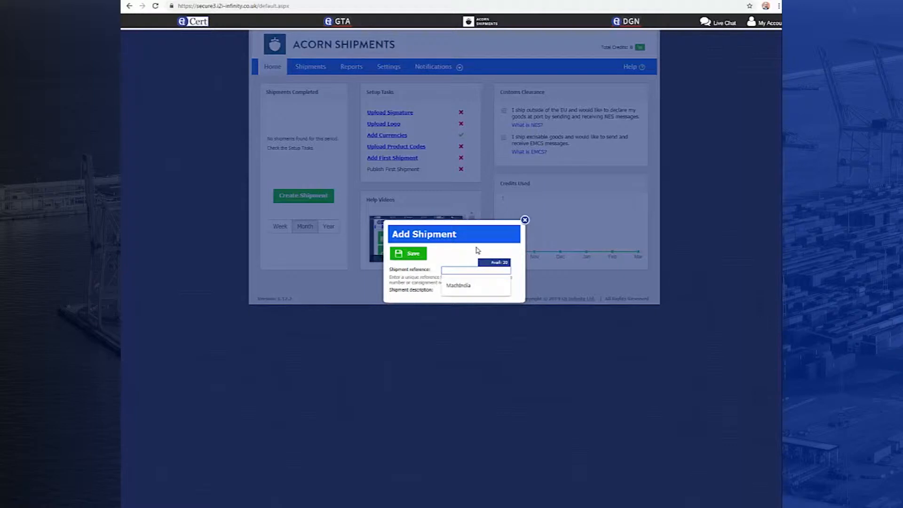
{"action": "type", "text": "Machindia"}
{"action": "key", "text": "Tab"}
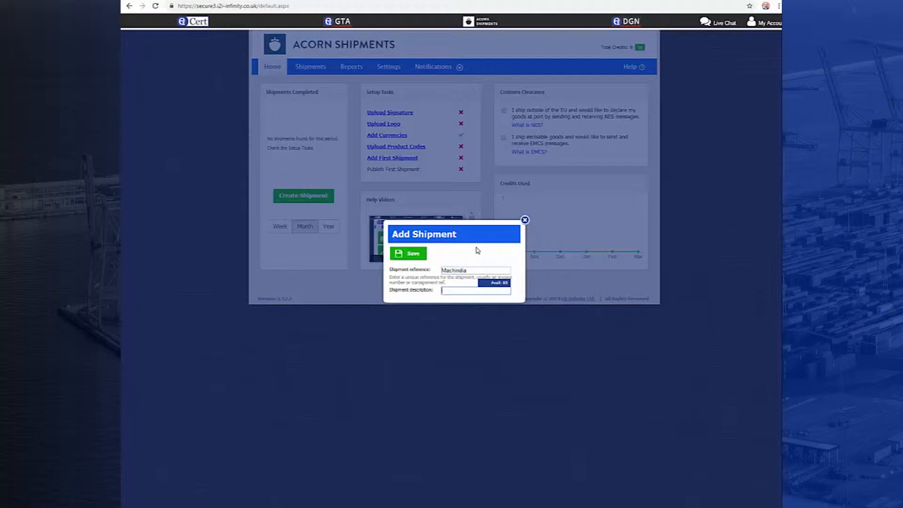
{"action": "type", "text": "Corrosion Machine"}
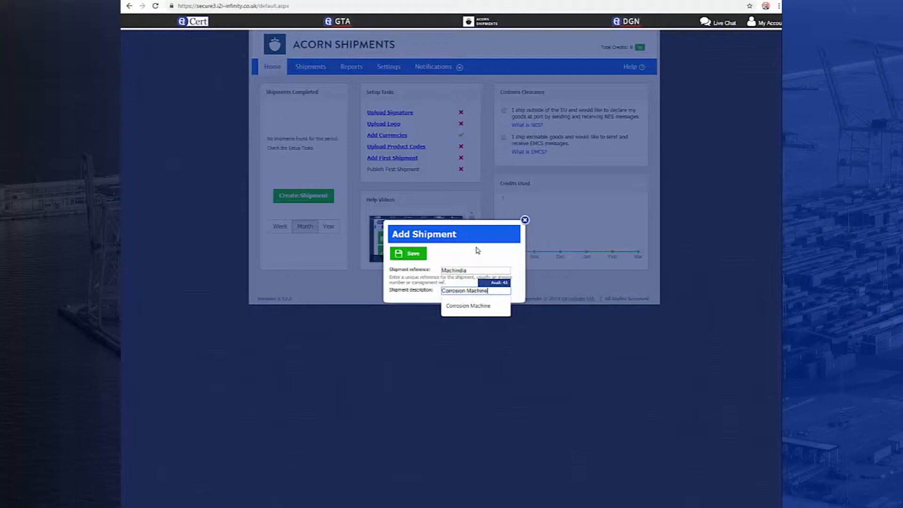
{"action": "left_click", "coordinate": [420, 255]}
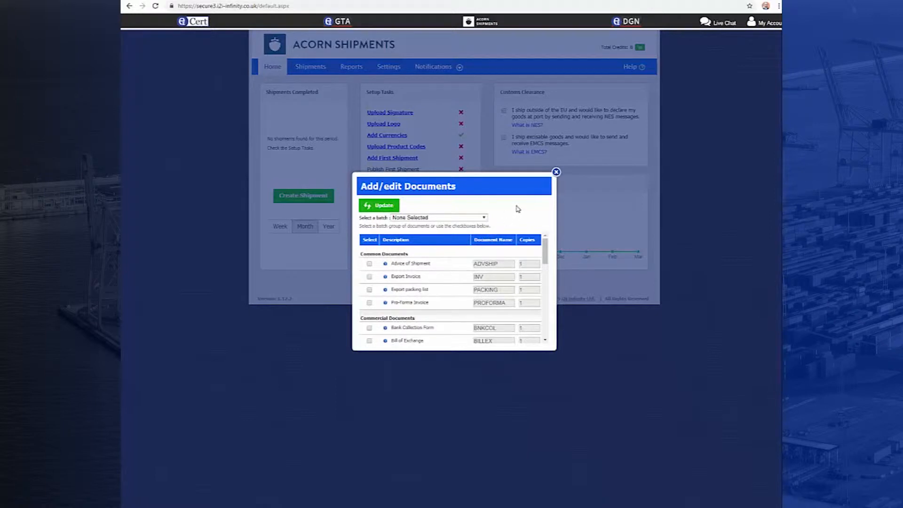
Step: Select Advice of Shipment, Export Invoice, Export packing list and Bill of Exchange as documents for the shipment
{"action": "left_click", "coordinate": [369, 264]}
{"action": "left_click", "coordinate": [370, 277]}
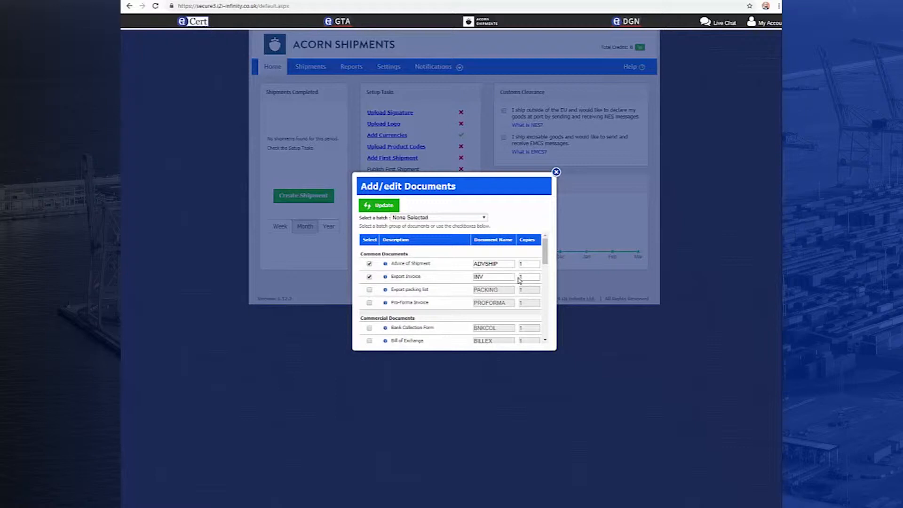
{"action": "left_click", "coordinate": [369, 290]}
{"action": "left_click_drag", "start_coordinate": [543, 268], "coordinate": [544, 281]}
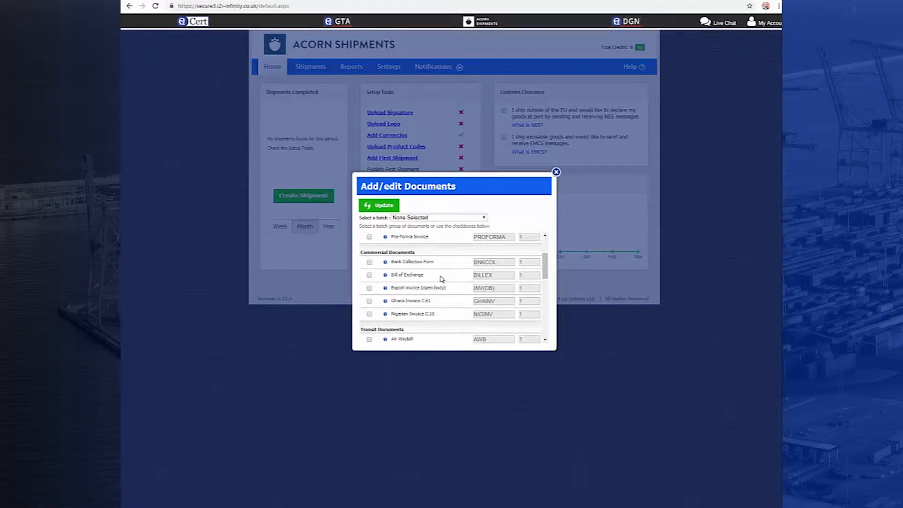
{"action": "left_click", "coordinate": [370, 276]}
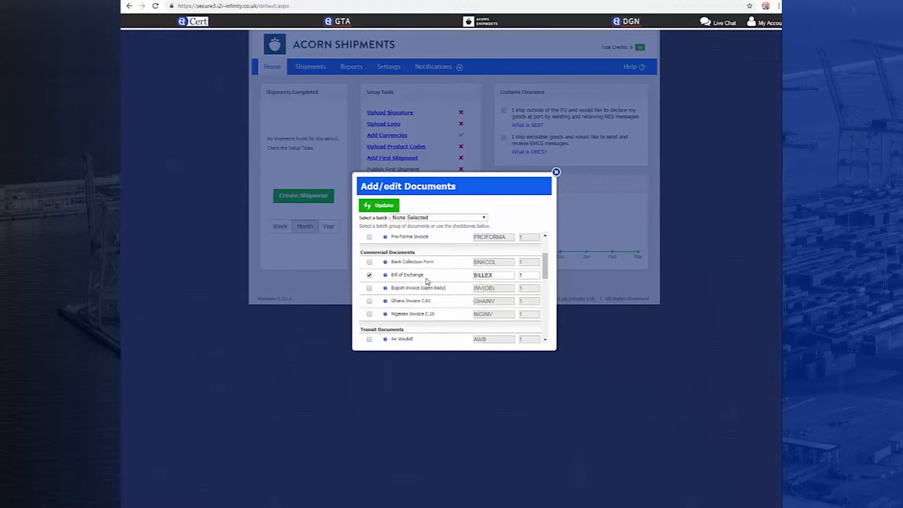
Step: Add the transit documents Export Cargo Shipping Instructions and Standard Shipping Note (SSN) to the selection
{"action": "left_click_drag", "start_coordinate": [546, 277], "coordinate": [547, 297]}
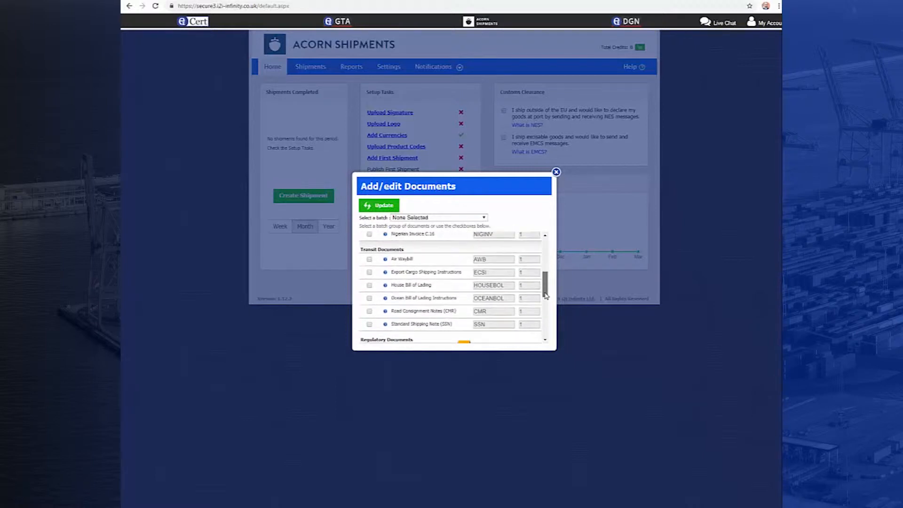
{"action": "left_click", "coordinate": [370, 273]}
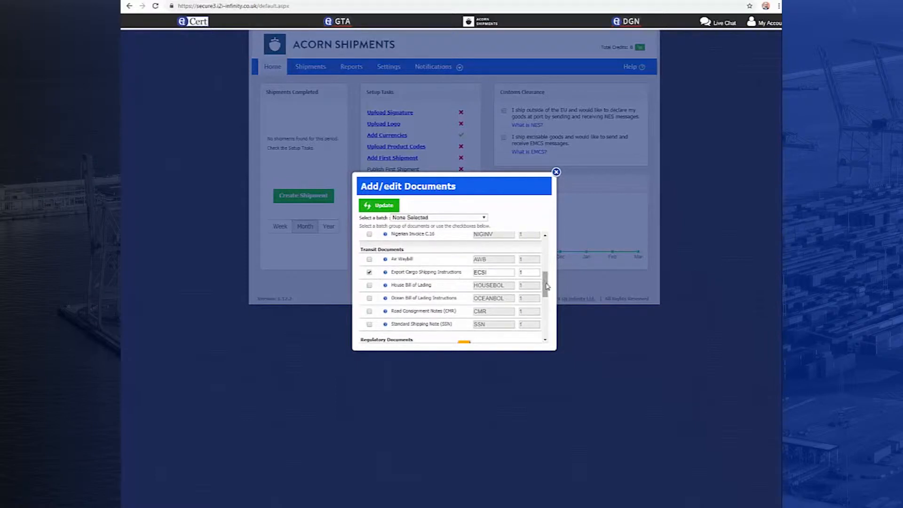
{"action": "left_click_drag", "start_coordinate": [547, 286], "coordinate": [548, 293]}
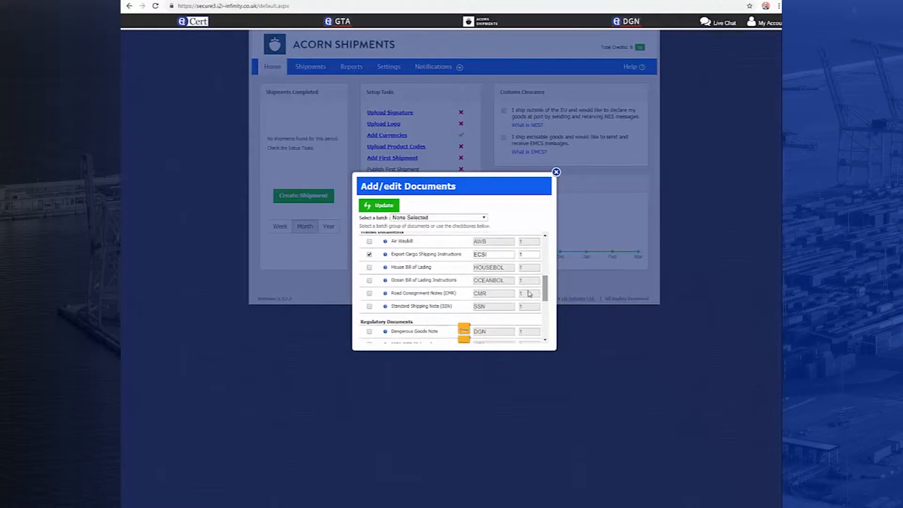
{"action": "left_click", "coordinate": [370, 308]}
Step: Add Certificate of Origin (EC), Bank Letter and Multi-Use Certificate to the selection, and update the shipment's documents
{"action": "left_click_drag", "start_coordinate": [545, 299], "coordinate": [543, 329]}
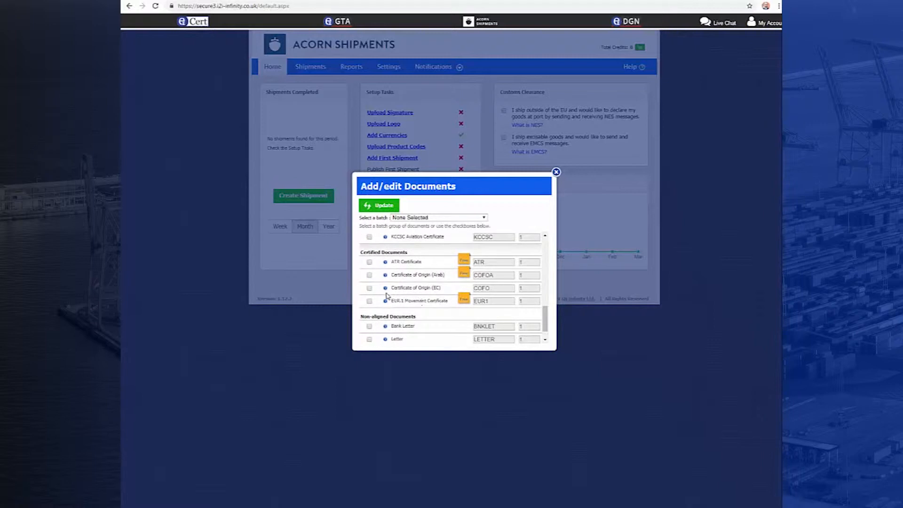
{"action": "left_click", "coordinate": [370, 289]}
{"action": "left_click_drag", "start_coordinate": [545, 320], "coordinate": [545, 328]}
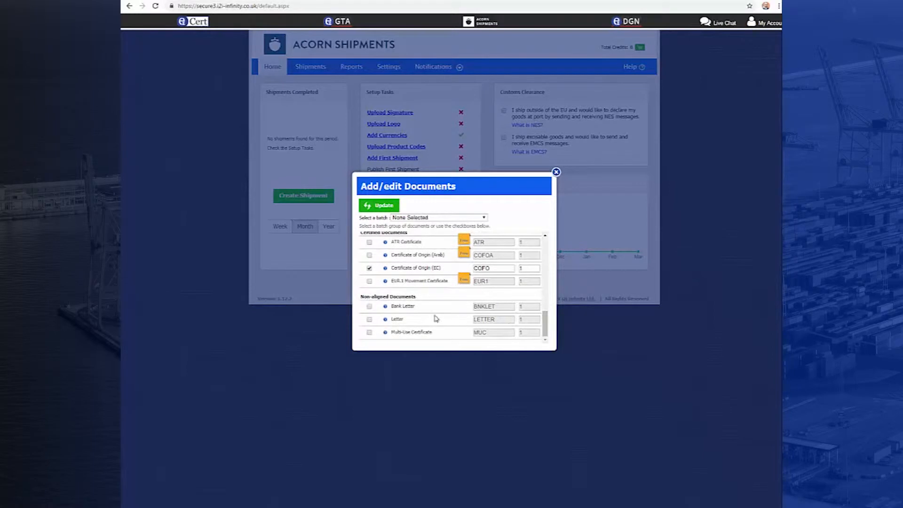
{"action": "left_click", "coordinate": [370, 308]}
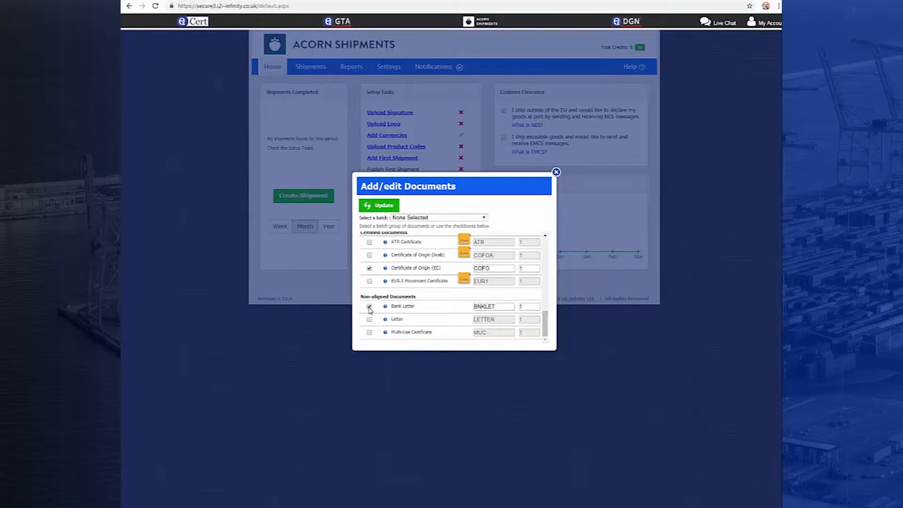
{"action": "left_click", "coordinate": [370, 332]}
{"action": "left_click_drag", "start_coordinate": [545, 330], "coordinate": [546, 253]}
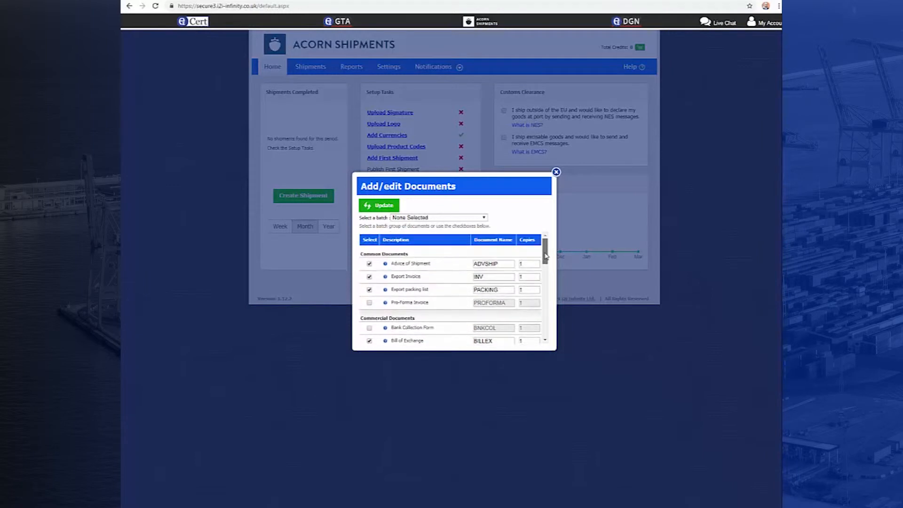
{"action": "left_click", "coordinate": [383, 207]}
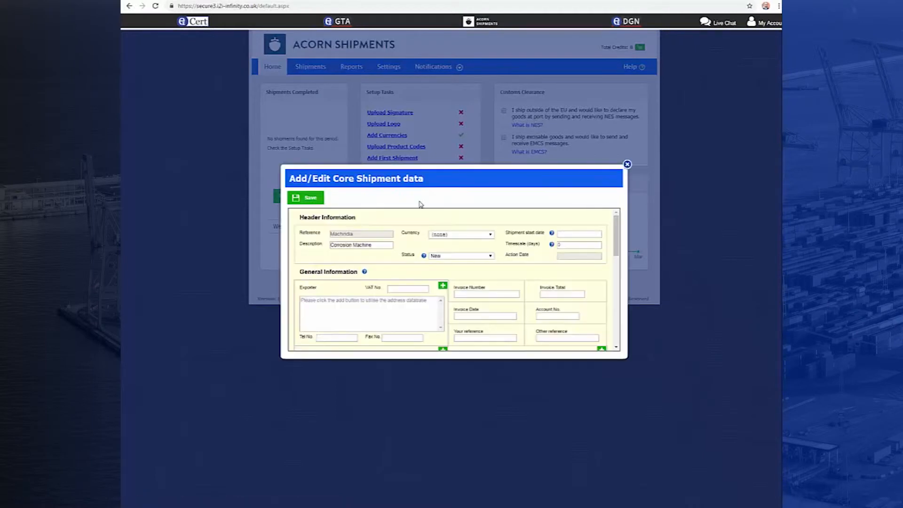
Step: Set the shipment's currency to Pound Sterling, its start date to 10/03/2019 and its timescale to 30 days
{"action": "left_click", "coordinate": [486, 236]}
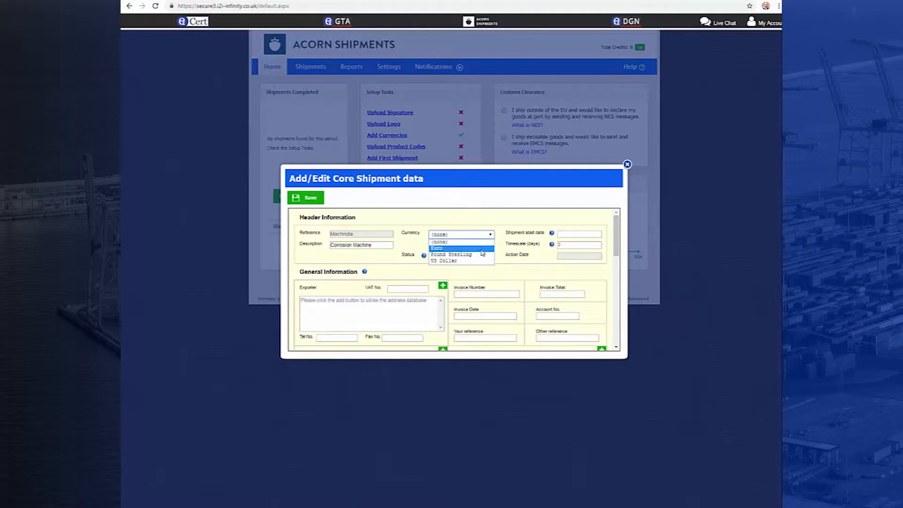
{"action": "left_click", "coordinate": [481, 256]}
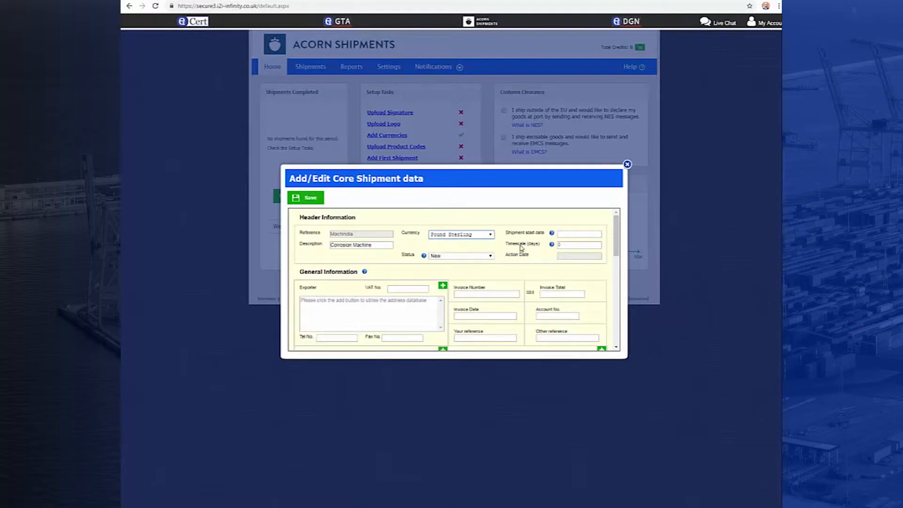
{"action": "left_click", "coordinate": [572, 234]}
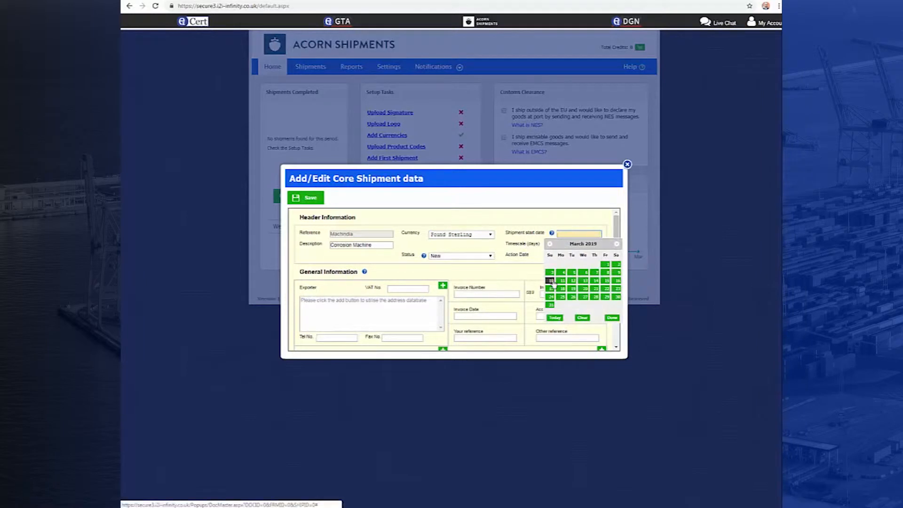
{"action": "left_click", "coordinate": [552, 281]}
{"action": "left_click", "coordinate": [562, 245]}
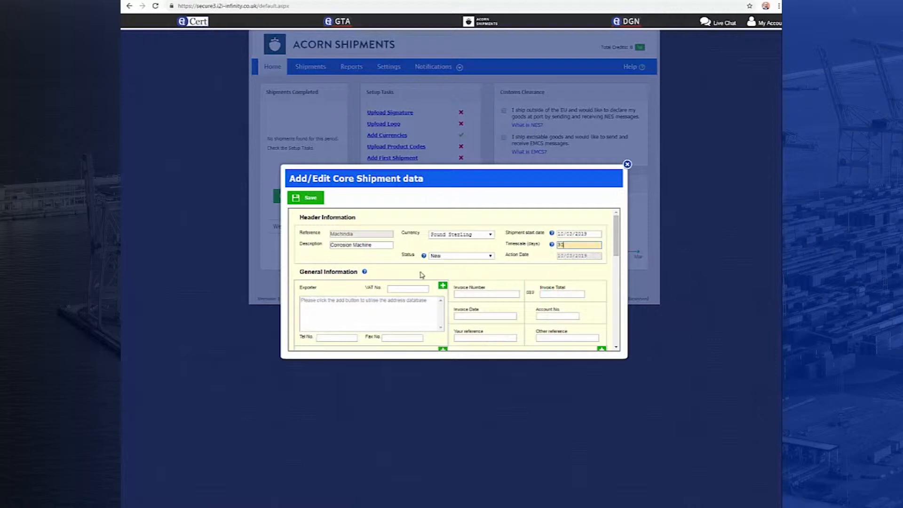
Step: Enter the exporter's VAT number and fill in the exporter as Reliance Movement with its postal address
{"action": "left_click", "coordinate": [403, 289]}
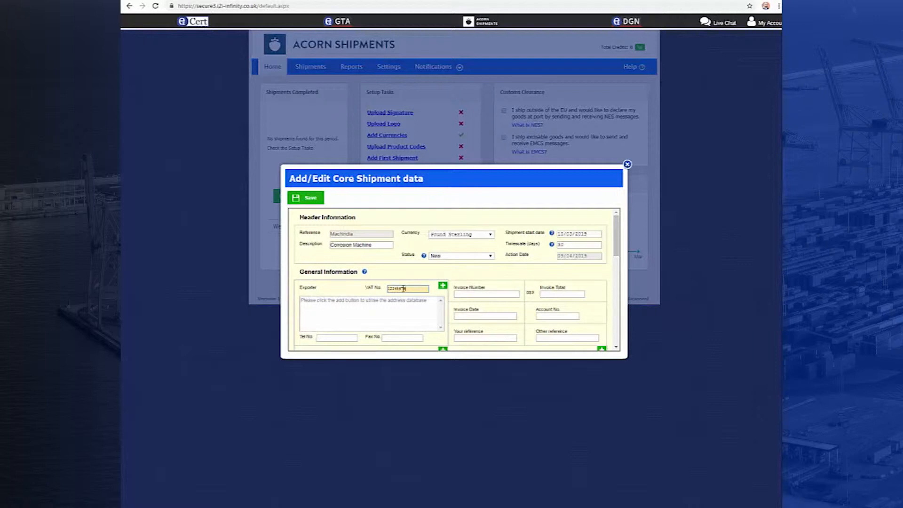
{"action": "left_click", "coordinate": [395, 302]}
{"action": "type", "text": "Reliance Movement"}
{"action": "key", "text": "Return"}
{"action": "type", "text": "High Common Road Chesire C"}
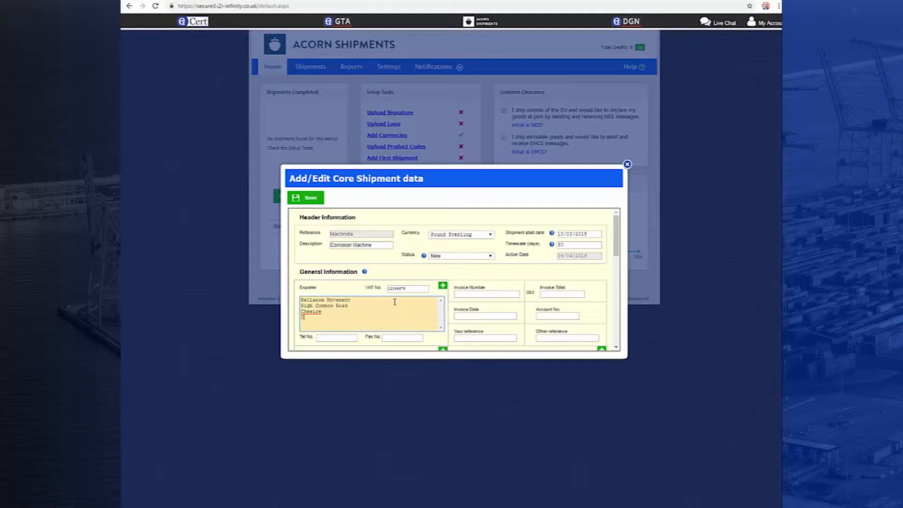
{"action": "type", "text": "W6 5GG"}
{"action": "left_click", "coordinate": [454, 217]}
Step: Fill in the exporter's telephone and fax numbers
{"action": "left_click", "coordinate": [347, 338]}
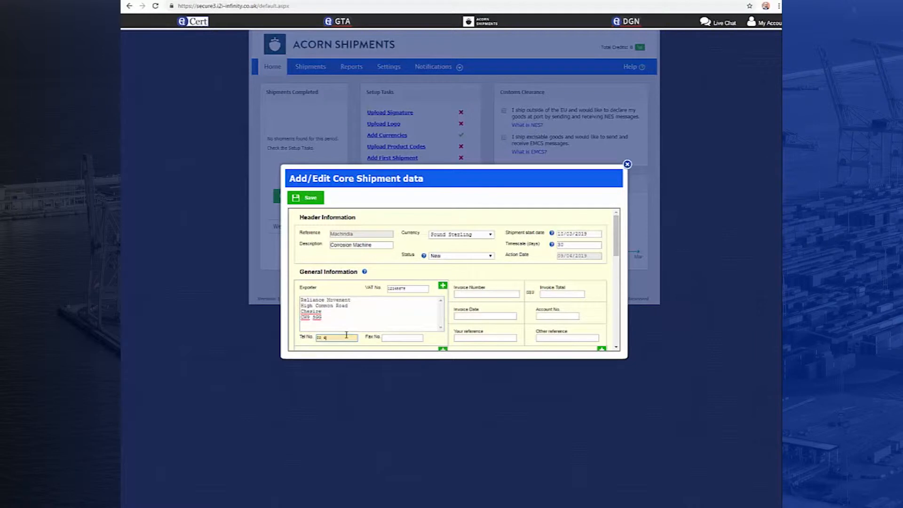
{"action": "key", "text": "Tab"}
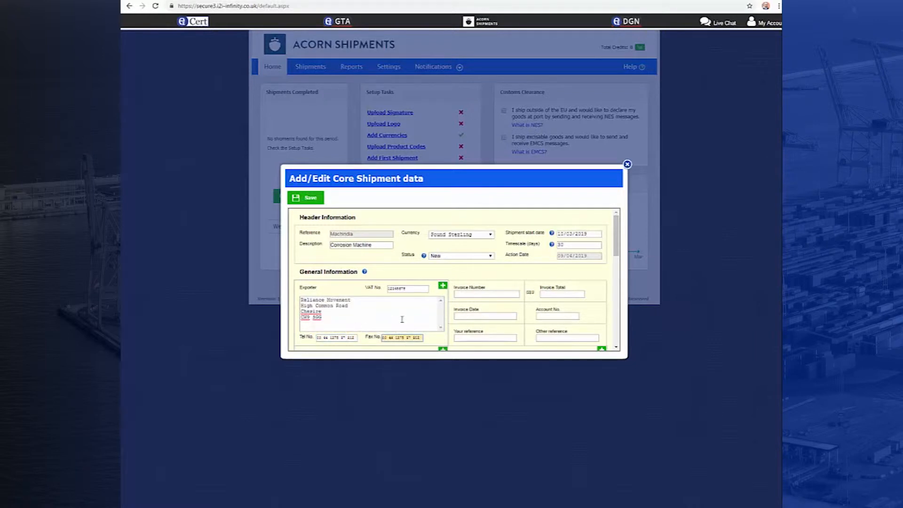
Step: Enter the invoice number, an invoice total of 30,000.00 and today's date, 07/03/2019, as the invoice date
{"action": "left_click", "coordinate": [469, 294]}
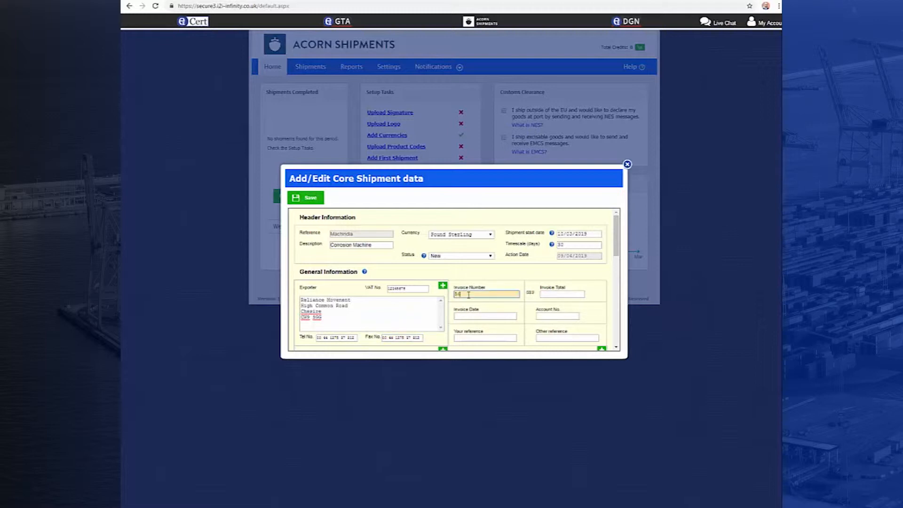
{"action": "type", "text": "567457"}
{"action": "left_click", "coordinate": [549, 294]}
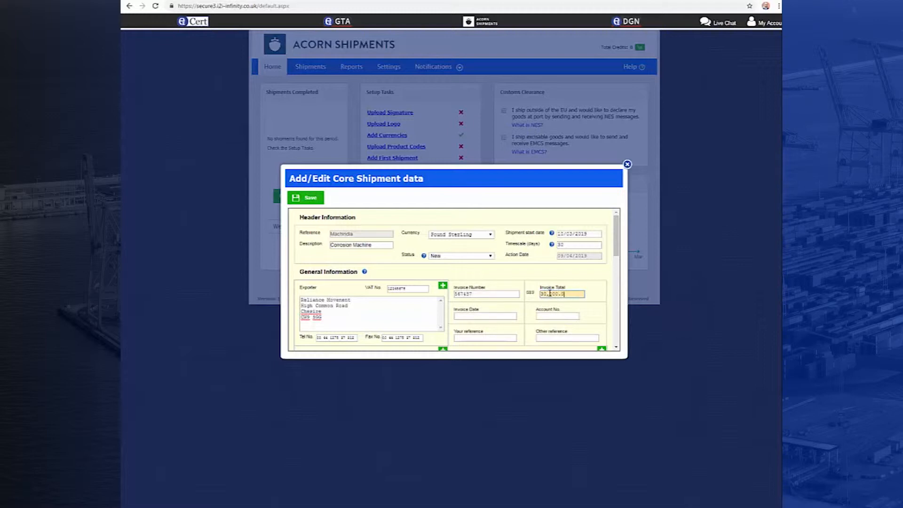
{"action": "left_click", "coordinate": [506, 316]}
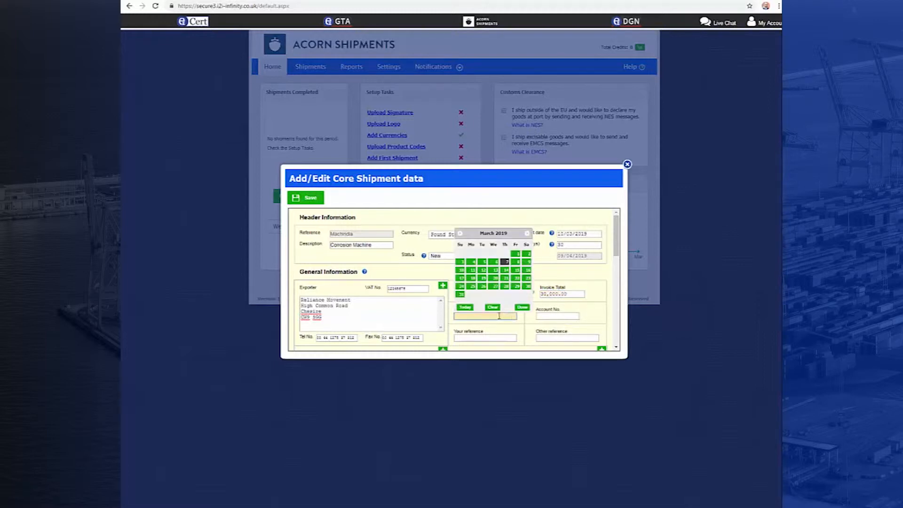
{"action": "left_click", "coordinate": [472, 309]}
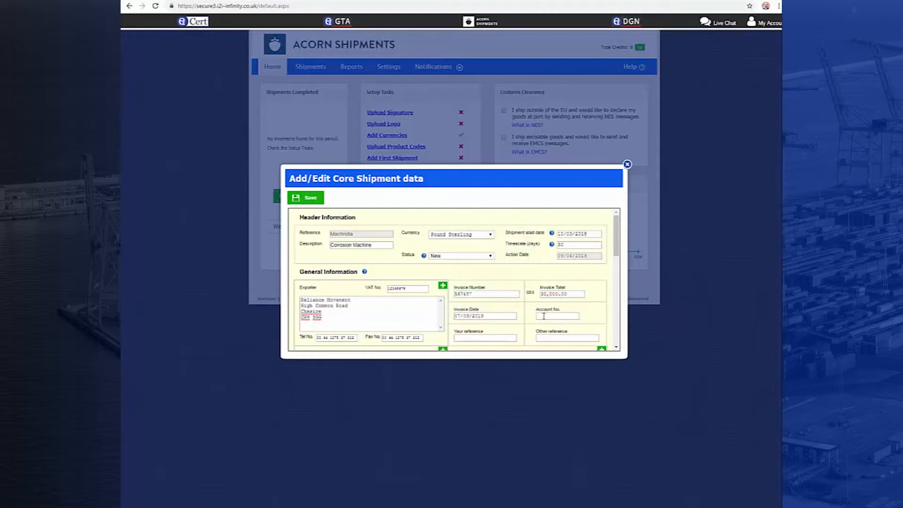
Step: Enter the shipment's account number and buyer's reference, and set the other reference to "Shipment to India"
{"action": "left_click", "coordinate": [544, 317]}
{"action": "scroll", "coordinate": [607, 254], "scroll_direction": "down", "scroll_amount": 1}
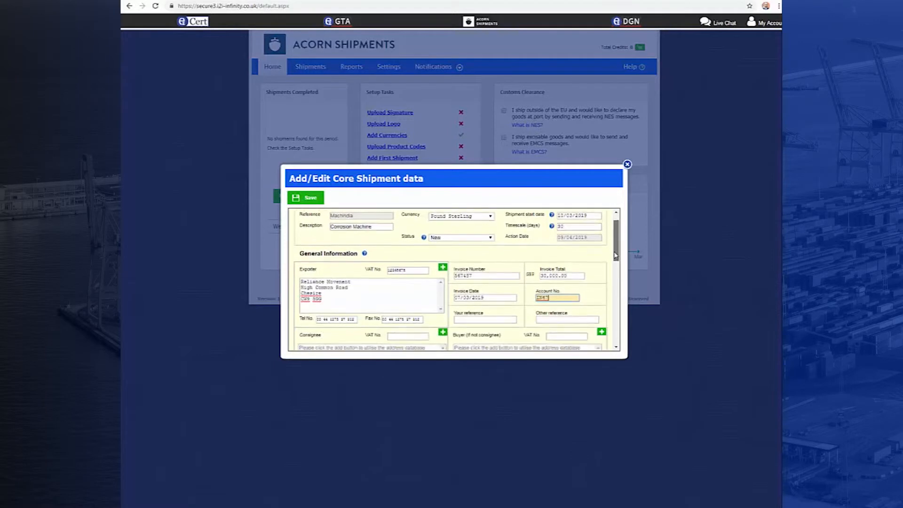
{"action": "left_click", "coordinate": [500, 295]}
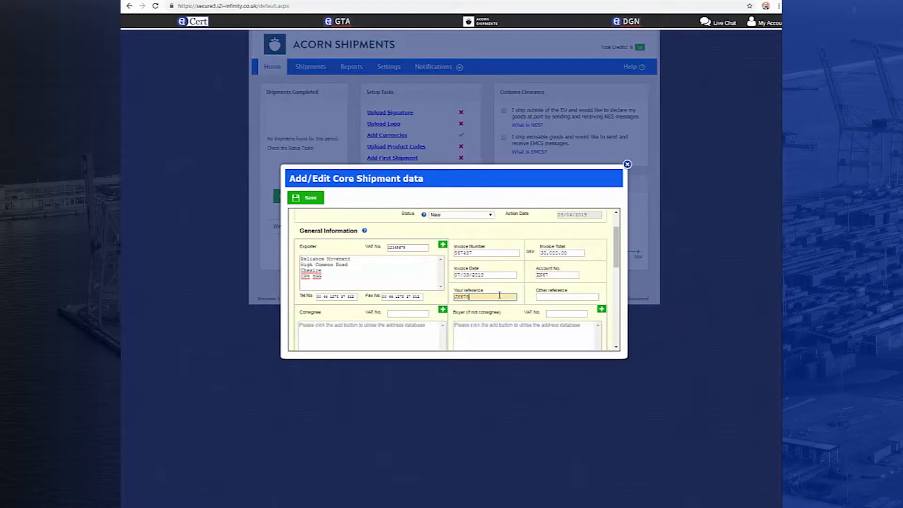
{"action": "left_click", "coordinate": [544, 297]}
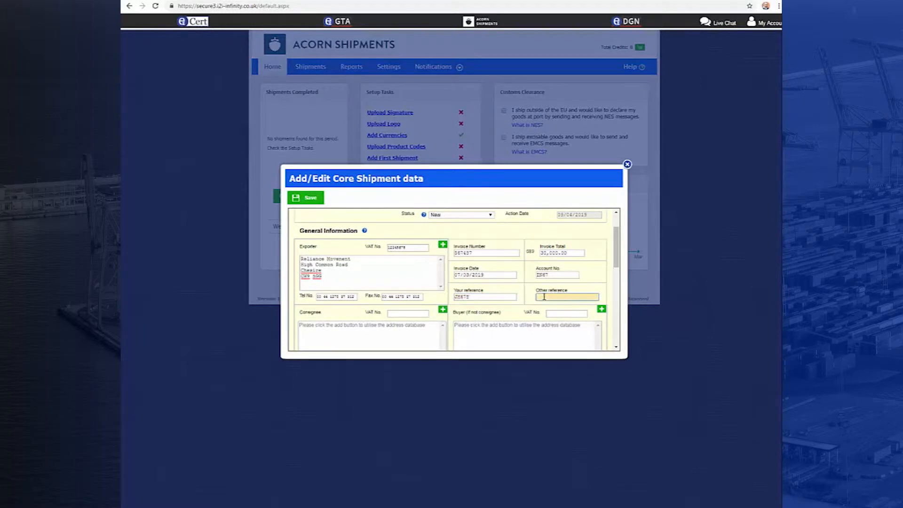
{"action": "type", "text": "Shipment to India"}
Step: Fill in the buyer as Metal Industries Limited with its postal address in India
{"action": "scroll", "coordinate": [543, 294], "scroll_direction": "down", "scroll_amount": 1}
{"action": "left_click", "coordinate": [531, 286]}
{"action": "type", "text": "Metal Industries Limited Ground Floor"}
{"action": "key", "text": "Return"}
{"action": "type", "text": "Ballard Estate"}
{"action": "key", "text": "Return"}
{"action": "type", "text": "Mumbai "}
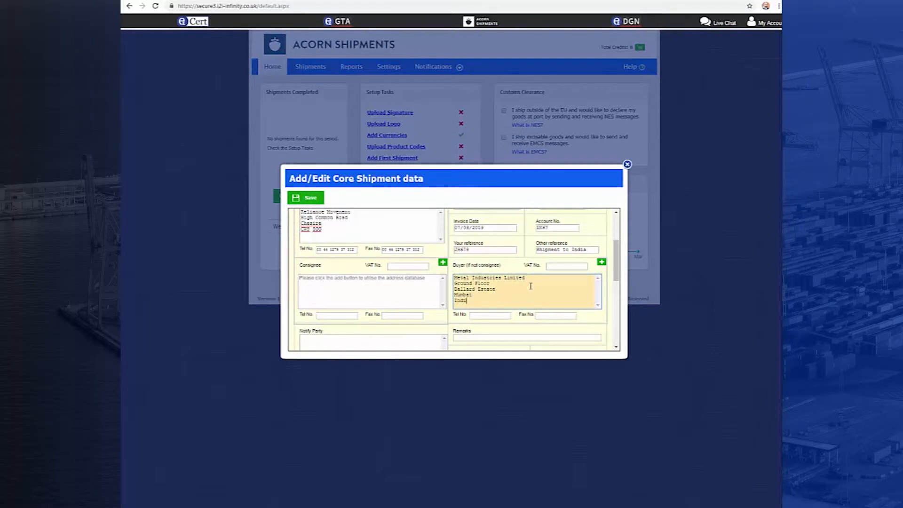
{"action": "type", "text": "India"}
Step: Enter the buyer's VAT number, telephone number and fax number
{"action": "left_click", "coordinate": [555, 267]}
{"action": "left_click", "coordinate": [500, 318]}
{"action": "type", "text": "00 88 878787"}
{"action": "left_click", "coordinate": [542, 314]}
{"action": "type", "text": "00 88"}
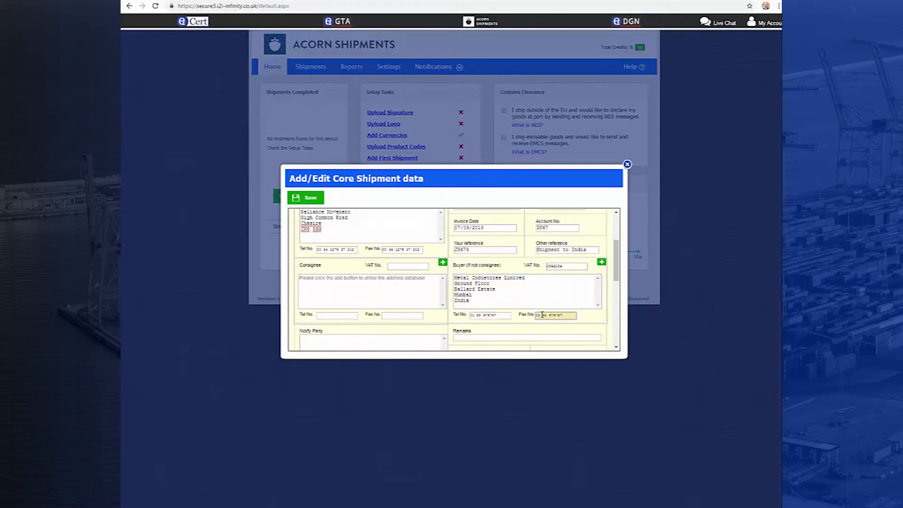
Step: Fill in the remarks with "Utilising Letter of Credit" followed by the letter of credit number
{"action": "left_click_drag", "start_coordinate": [616, 270], "coordinate": [616, 296]}
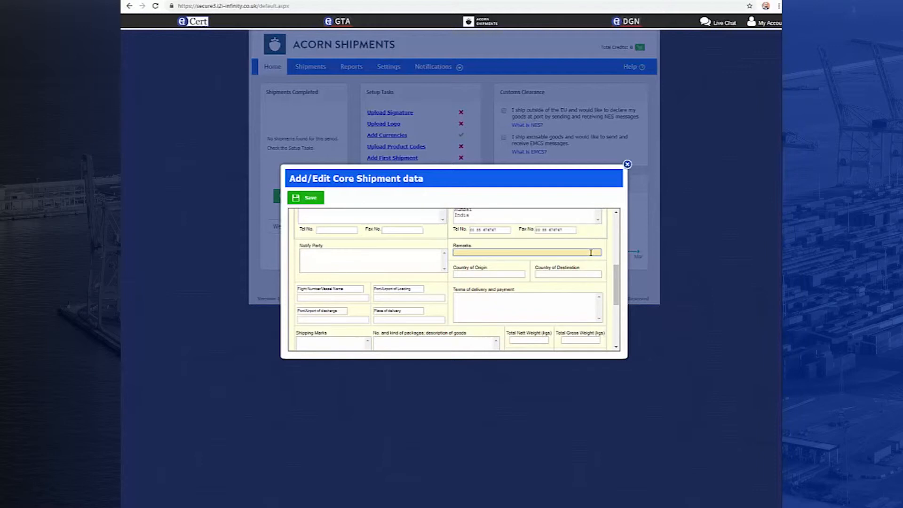
Step: Set the country of origin to United Kingdom and the country of destination to India
{"action": "left_click", "coordinate": [515, 273]}
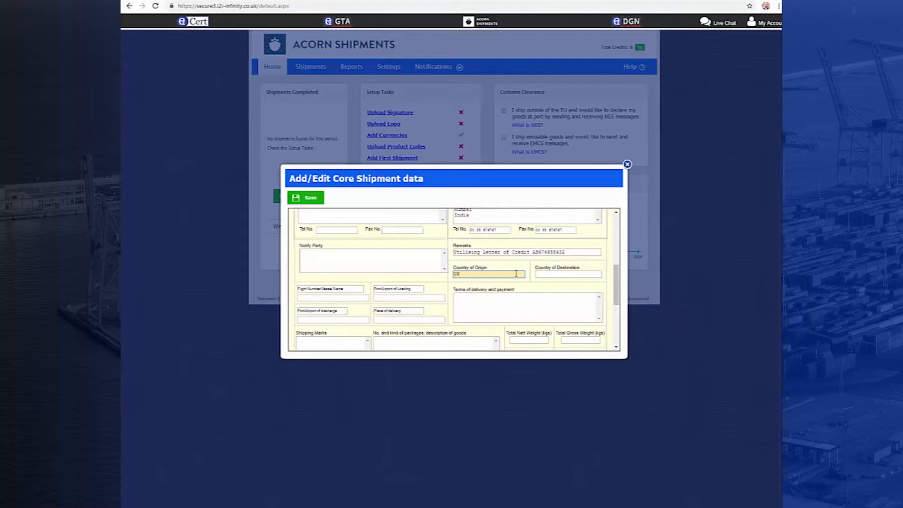
{"action": "left_click", "coordinate": [557, 278]}
{"action": "type", "text": "India"}
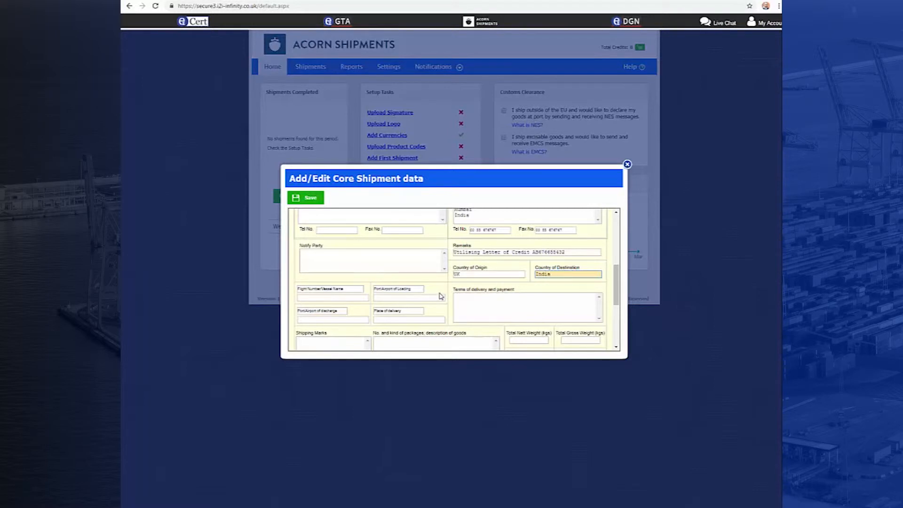
{"action": "left_click", "coordinate": [472, 276]}
{"action": "type", "text": "United Ki"}
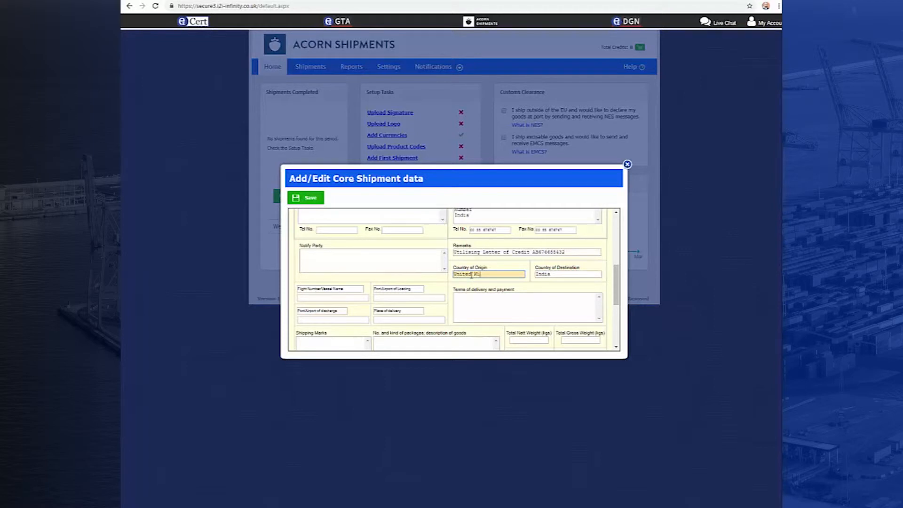
{"action": "type", "text": "ngdom"}
{"action": "left_click", "coordinate": [438, 290]}
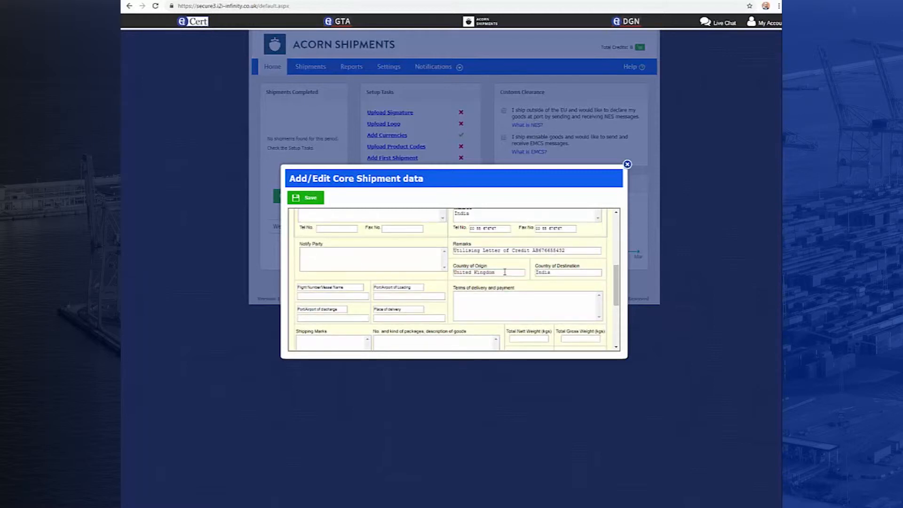
Step: Set the port of discharge to Nhava Sheva India and the place of delivery to Mumbai
{"action": "left_click", "coordinate": [355, 317]}
{"action": "type", "text": "Nhava Sheva India"}
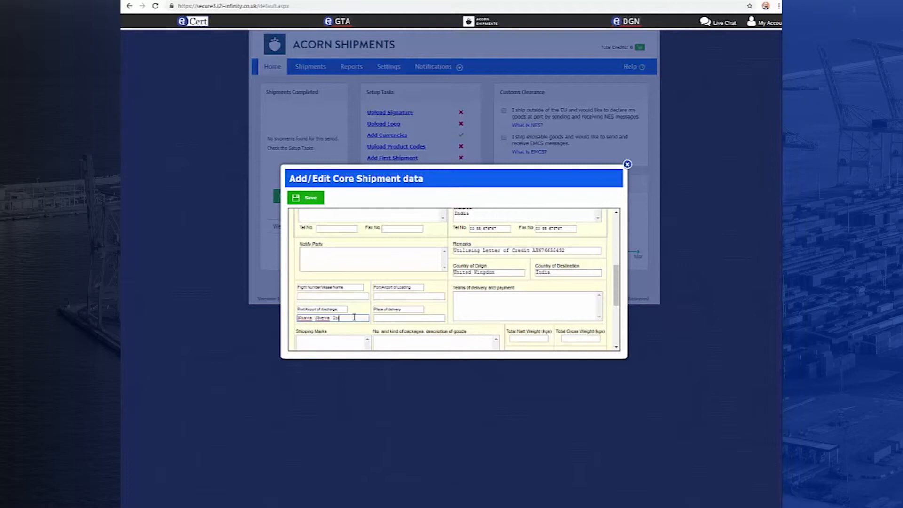
{"action": "left_click", "coordinate": [379, 319]}
{"action": "type", "text": "Mumbai"}
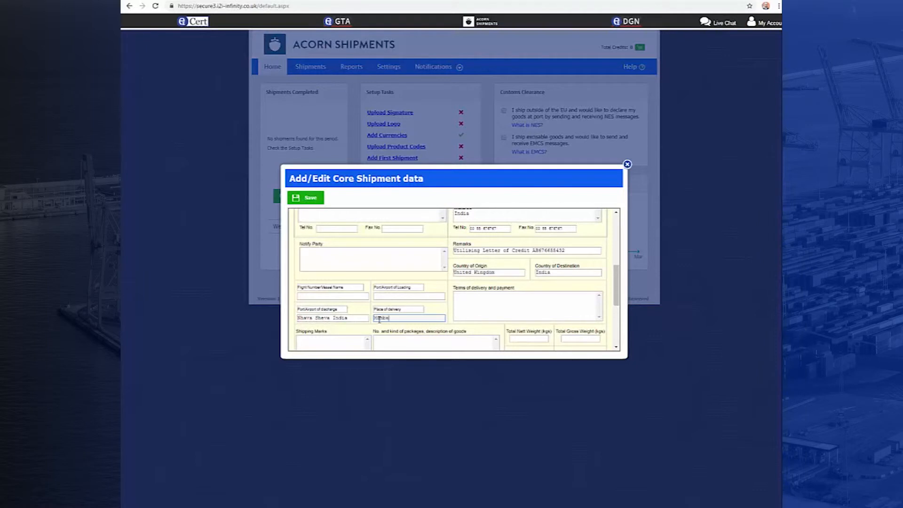
Step: Enter "CFR Nhava Sheva India" and "Letter of Credit" as the terms of delivery and payment
{"action": "left_click", "coordinate": [484, 302]}
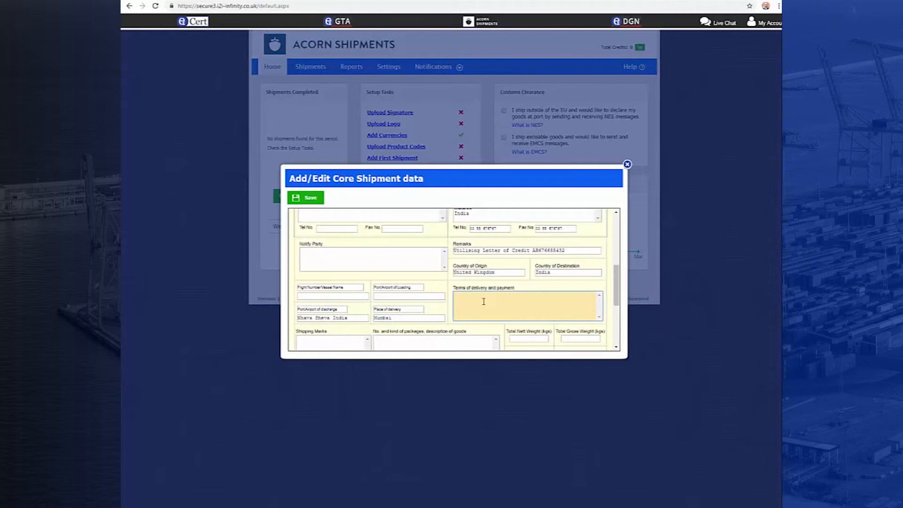
{"action": "type", "text": "CFR "}
{"action": "type", "text": "Nhava "}
{"action": "type", "text": "Sheva"}
{"action": "type", "text": "Credit"}
Step: Set the shipping marks to "As Addressed" and describe the goods as "Supply of spares for Corrosion Monitoring System"
{"action": "scroll", "coordinate": [617, 301], "scroll_direction": "down", "scroll_amount": 1}
{"action": "scroll", "coordinate": [617, 303], "scroll_direction": "down", "scroll_amount": 1}
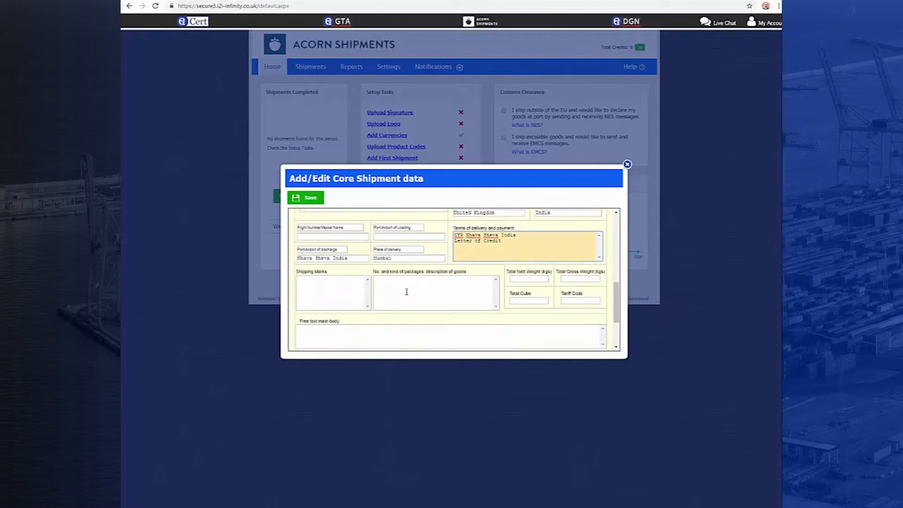
{"action": "left_click", "coordinate": [341, 291]}
{"action": "type", "text": "As Addressed"}
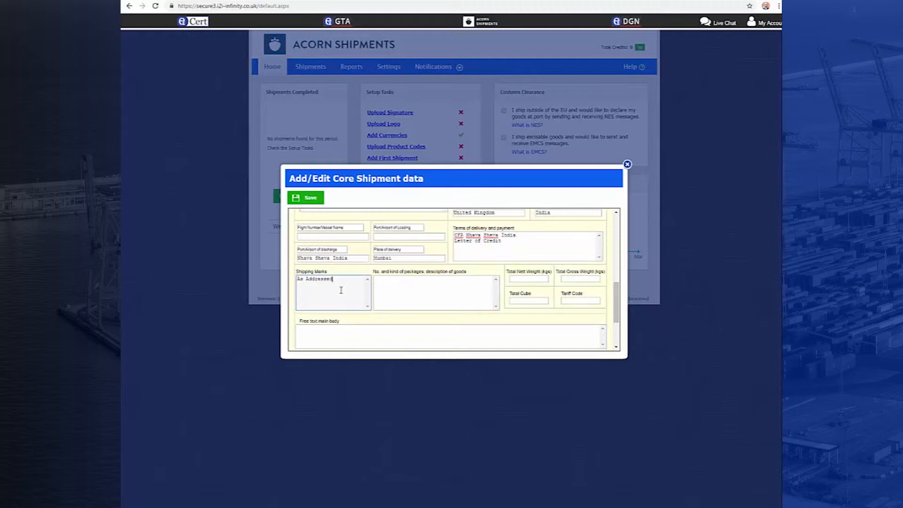
{"action": "left_click", "coordinate": [402, 284]}
{"action": "type", "text": "Supply of spares for"}
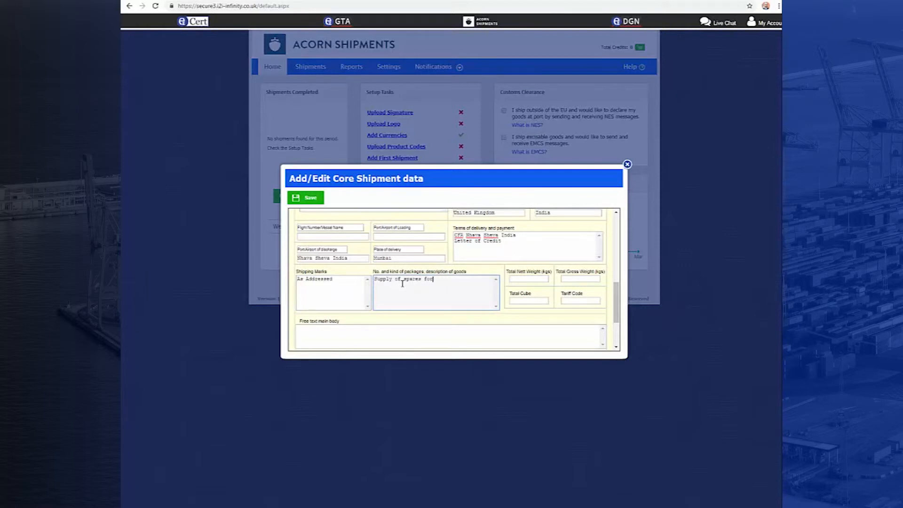
{"action": "type", "text": " Corrosion Monitoring System"}
Step: Enter a total nett weight of 950 kg, gross weight of 1100 kg, total cube of 6 and tariff code 12345
{"action": "left_click", "coordinate": [524, 280]}
{"action": "type", "text": "950"}
{"action": "left_click", "coordinate": [573, 281]}
{"action": "type", "text": "9100"}
{"action": "left_click", "coordinate": [545, 302]}
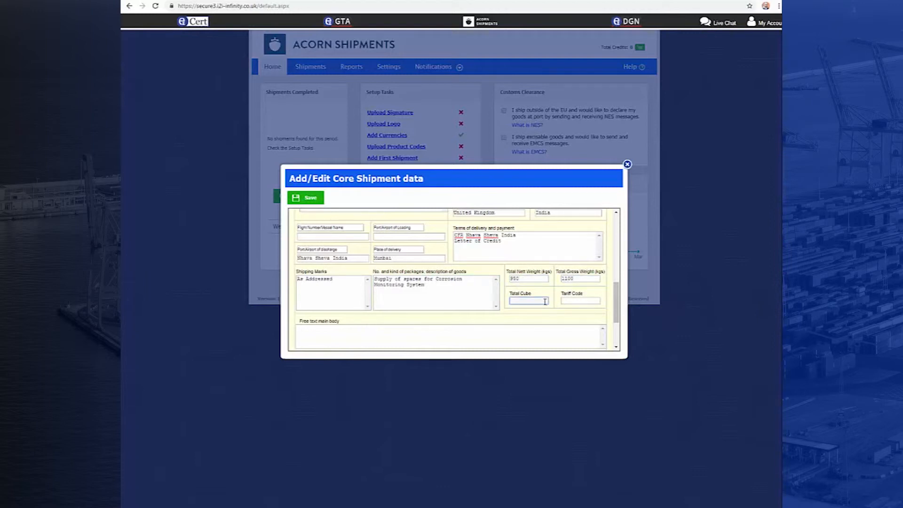
{"action": "type", "text": "6"}
{"action": "left_click", "coordinate": [565, 302]}
{"action": "type", "text": "90"}
Step: Enter "All goods are of UK origin" as the main body free text and save the core shipment data
{"action": "left_click", "coordinate": [615, 303]}
{"action": "left_click_drag", "start_coordinate": [615, 303], "coordinate": [616, 325]}
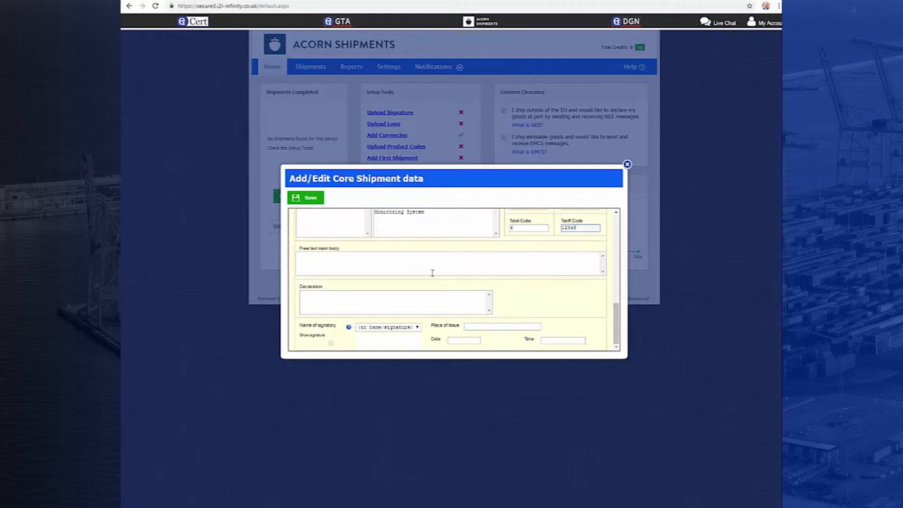
{"action": "left_click", "coordinate": [467, 266]}
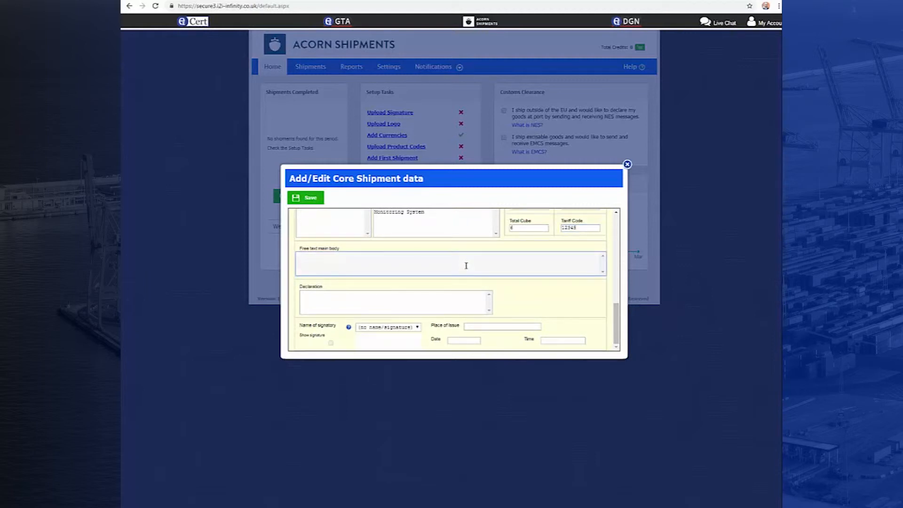
{"action": "type", "text": "All goods are of UK origin"}
{"action": "left_click", "coordinate": [311, 198]}
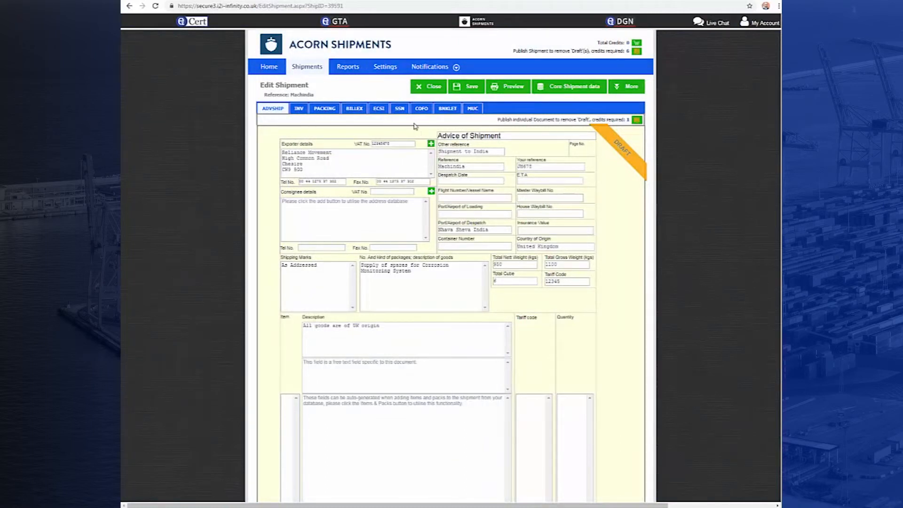
Step: Review how the core data fills the invoice, packing list, bill of exchange, shipping, certificate of origin, bank letter and miscellaneous documents
{"action": "left_click", "coordinate": [298, 108]}
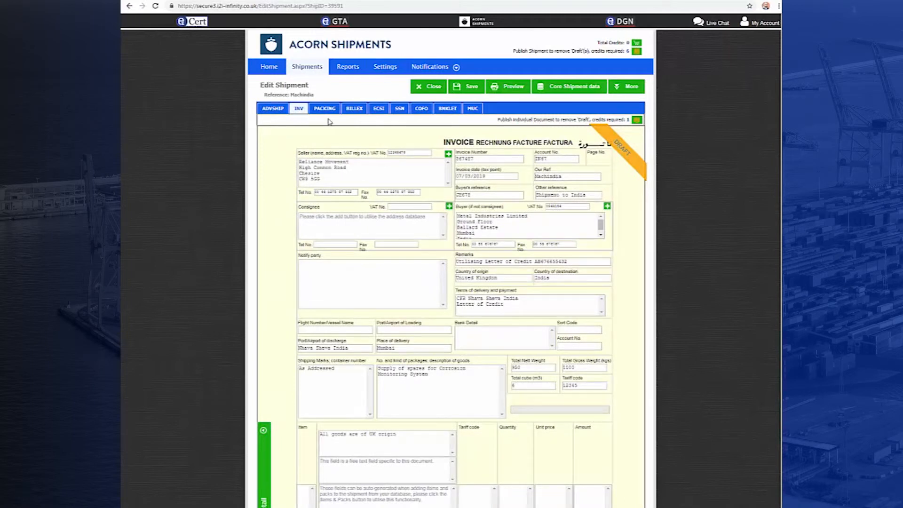
{"action": "left_click", "coordinate": [325, 109]}
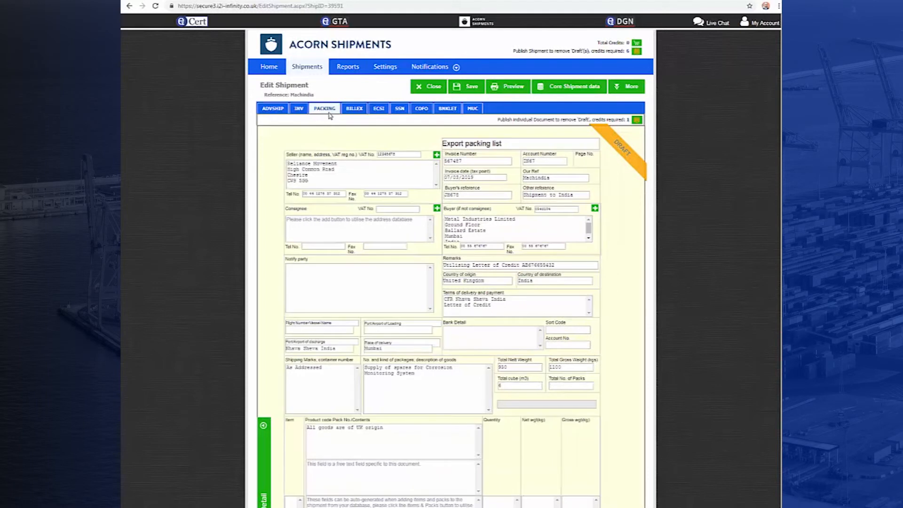
{"action": "left_click", "coordinate": [357, 110]}
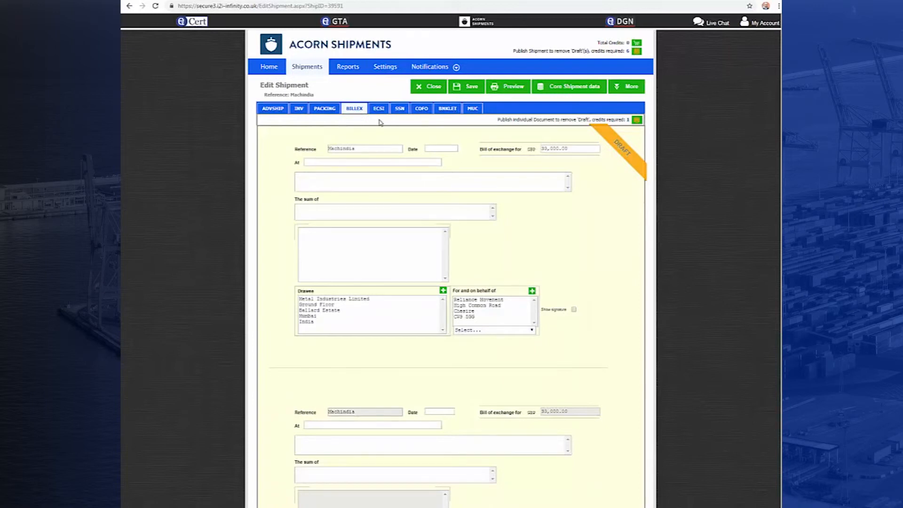
{"action": "left_click", "coordinate": [379, 109]}
{"action": "left_click", "coordinate": [400, 109]}
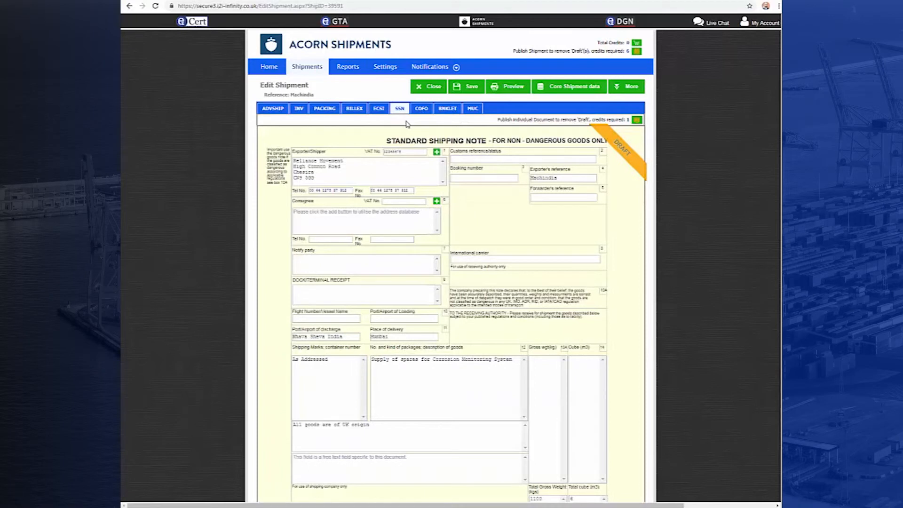
{"action": "left_click", "coordinate": [421, 113]}
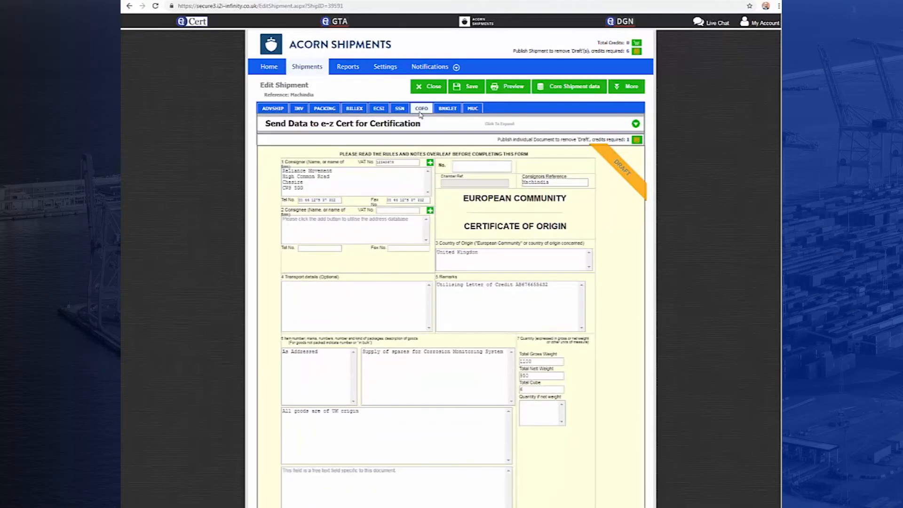
{"action": "left_click", "coordinate": [448, 110]}
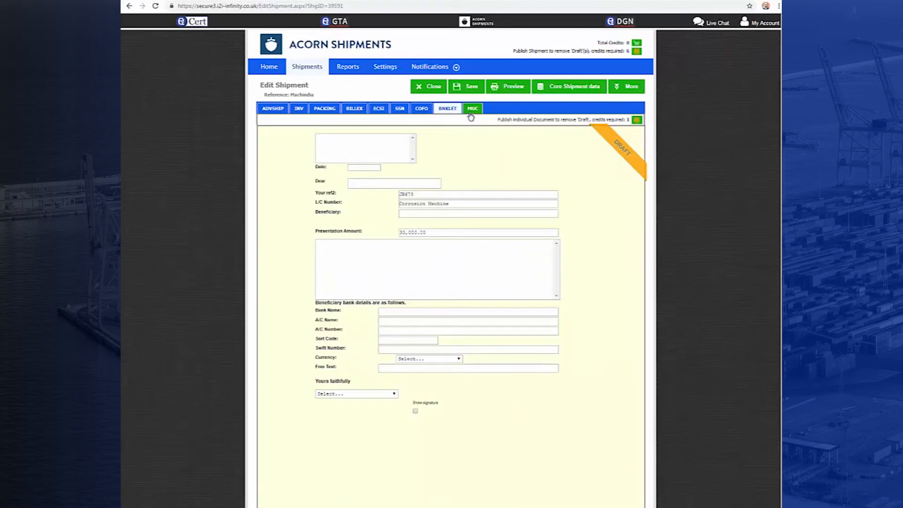
{"action": "left_click", "coordinate": [472, 109]}
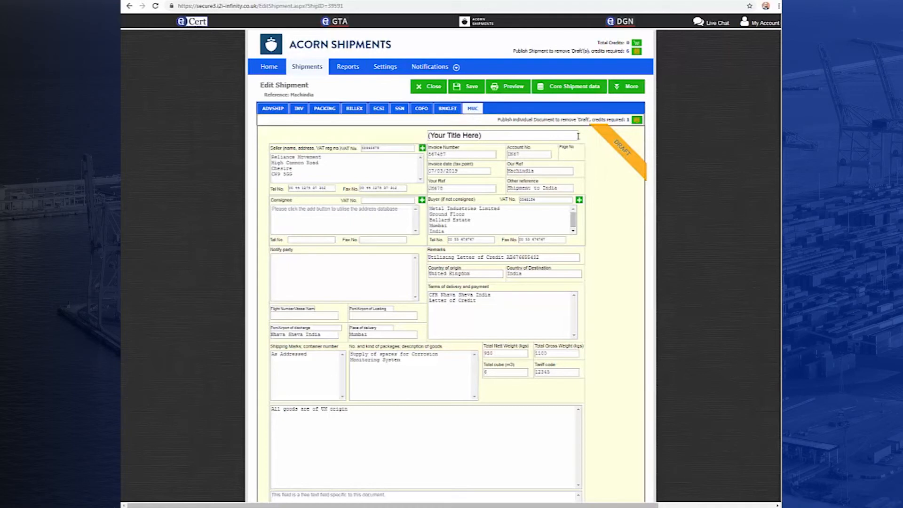
Step: Email the Machindia shipment's documents with the preset subject and document selection
{"action": "left_click", "coordinate": [627, 91]}
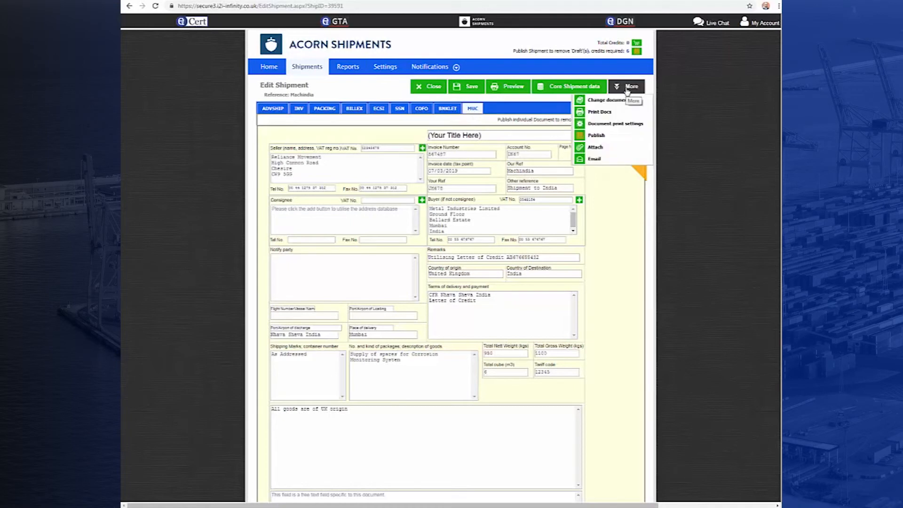
{"action": "left_click", "coordinate": [613, 160]}
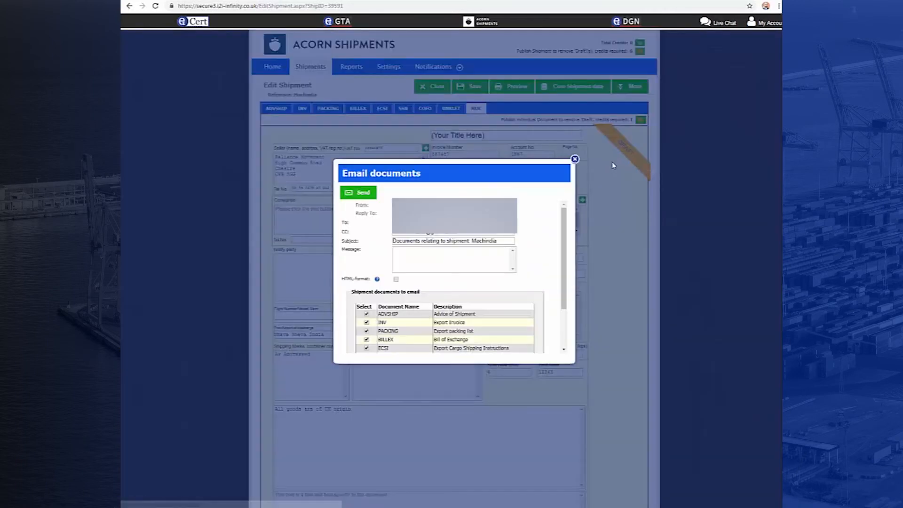
{"action": "left_click", "coordinate": [363, 193]}
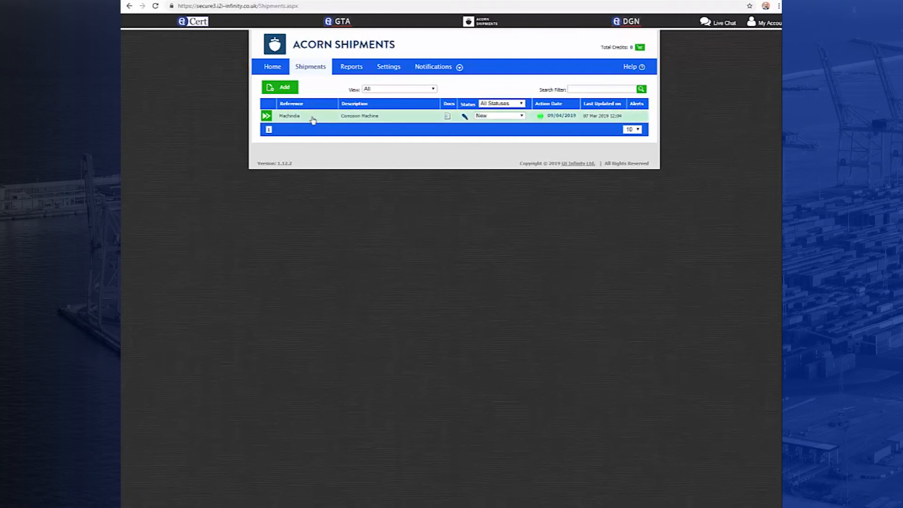
Step: Reopen the Machindia shipment's core data, set the invoice total to 300,000.00 and save it
{"action": "left_click", "coordinate": [331, 118]}
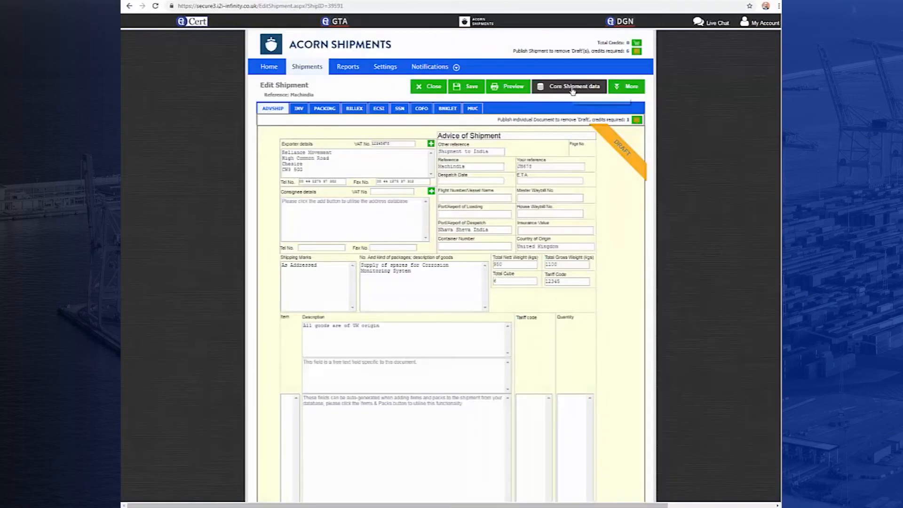
{"action": "left_click", "coordinate": [572, 88]}
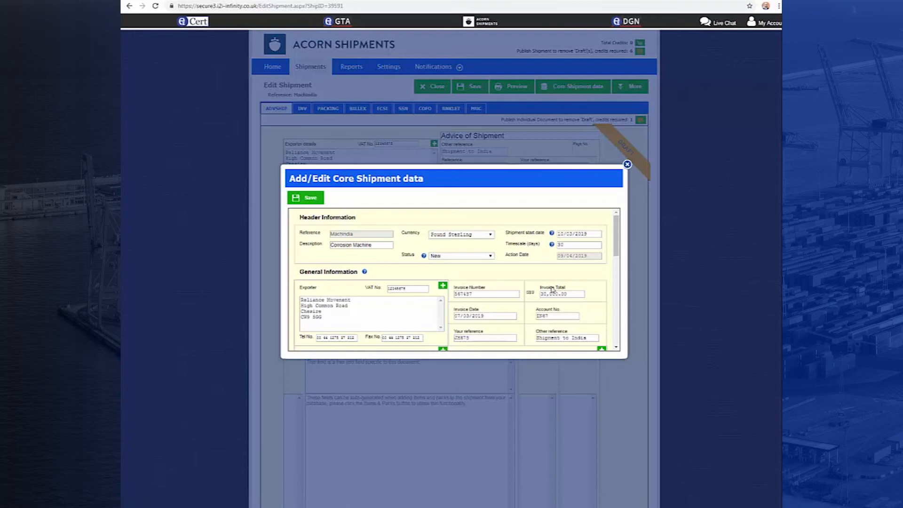
{"action": "left_click", "coordinate": [547, 294]}
{"action": "type", "text": "0"}
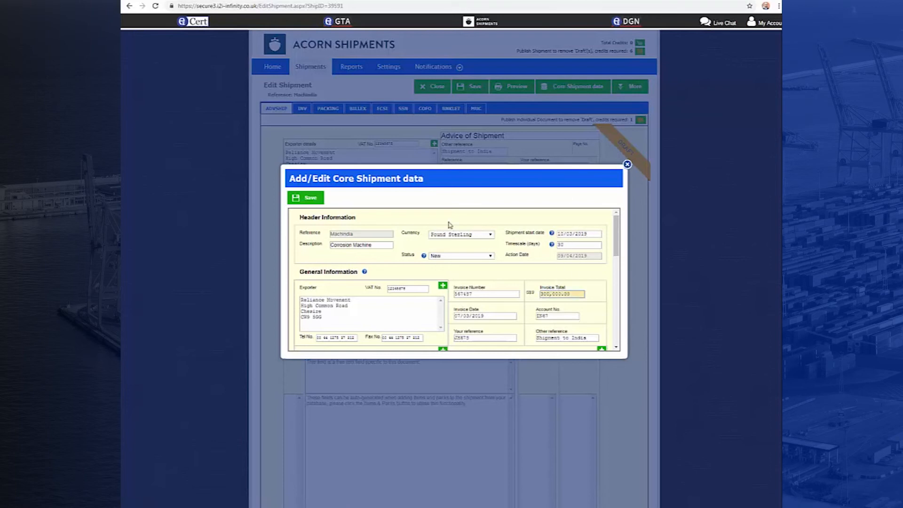
{"action": "left_click", "coordinate": [305, 198]}
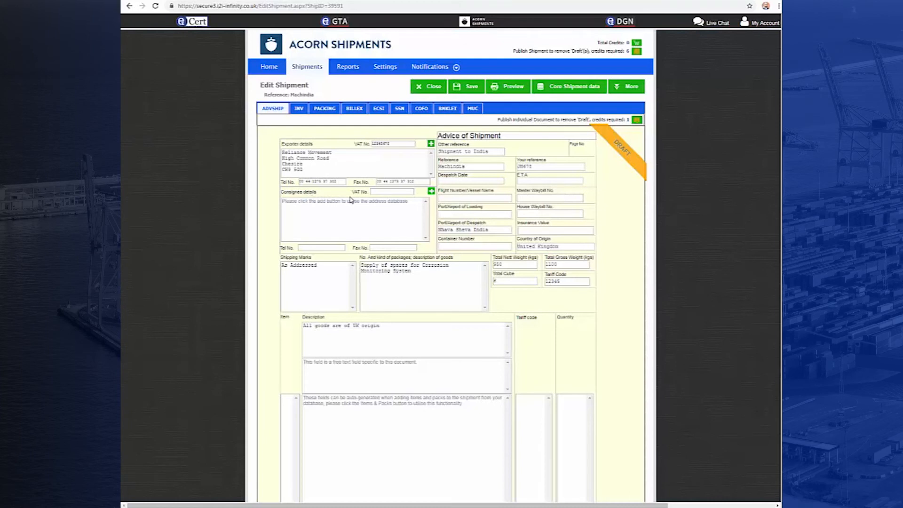
Step: Check the invoice total on the Machindia shipment's invoice document and generate the invoice's PDF preview
{"action": "left_click", "coordinate": [298, 109]}
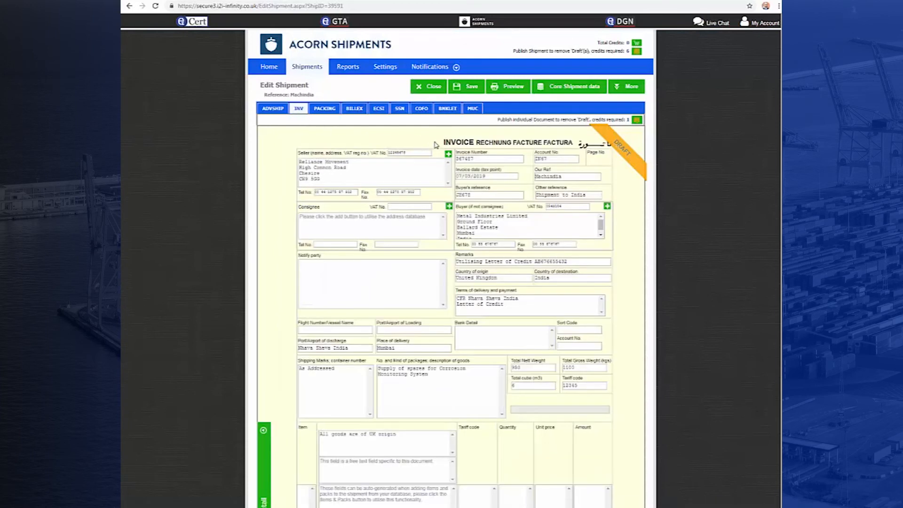
{"action": "scroll", "coordinate": [764, 169], "scroll_direction": "down", "scroll_amount": 3}
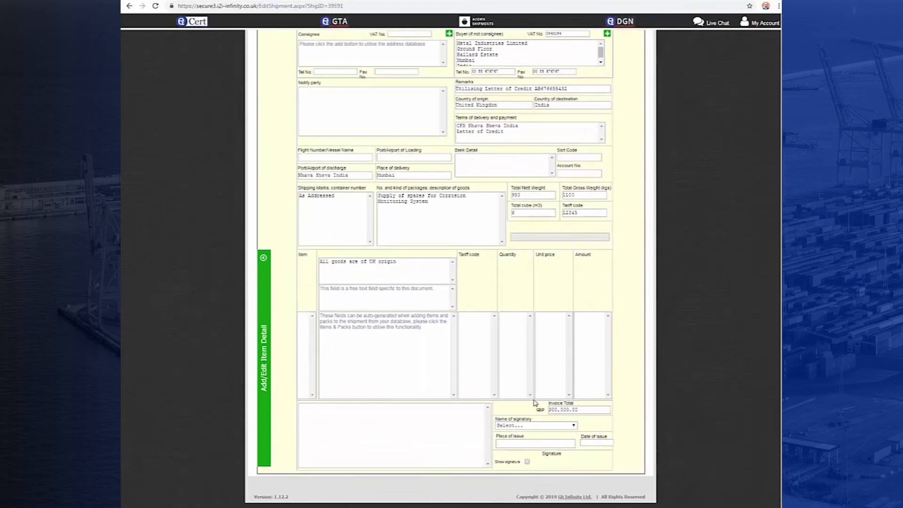
{"action": "scroll", "coordinate": [748, 398], "scroll_direction": "up", "scroll_amount": 4}
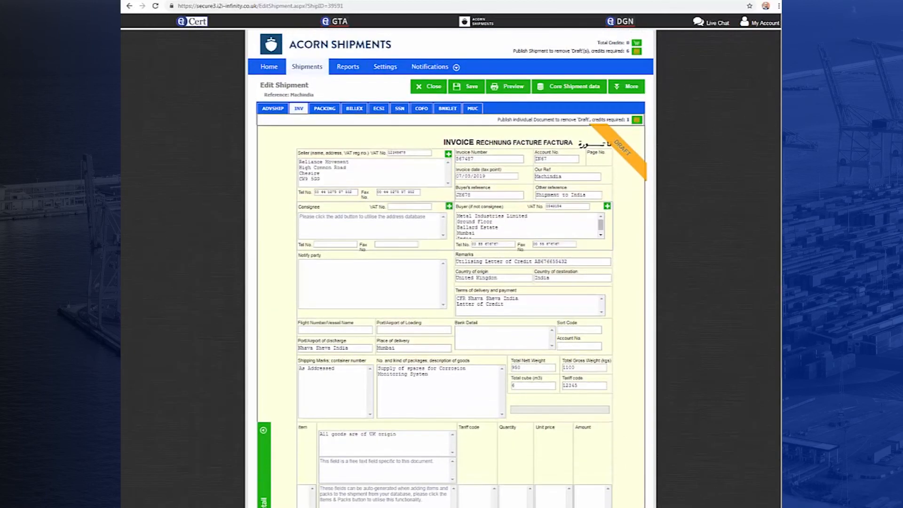
{"action": "left_click", "coordinate": [519, 93]}
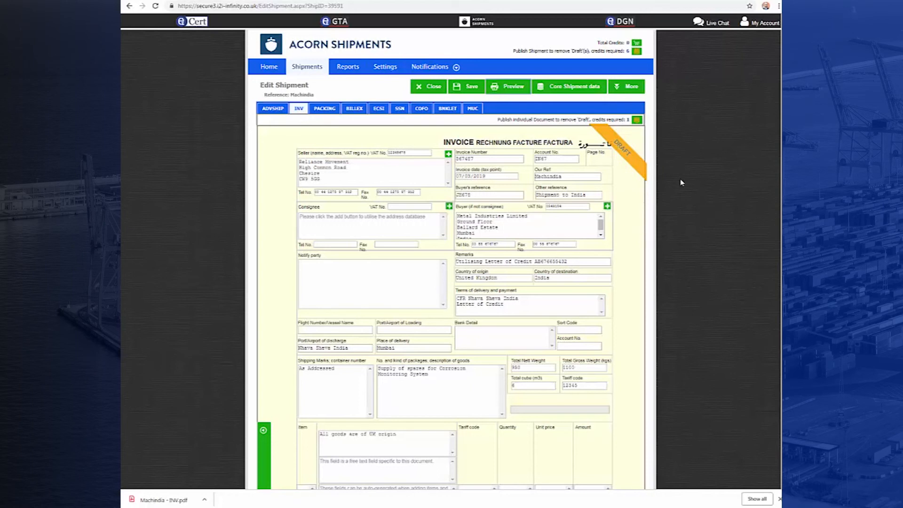
Step: Try to publish the Machindia shipment to remove its draft marking, accepting the 6-credit charge, and dismiss the notification
{"action": "left_click", "coordinate": [633, 94]}
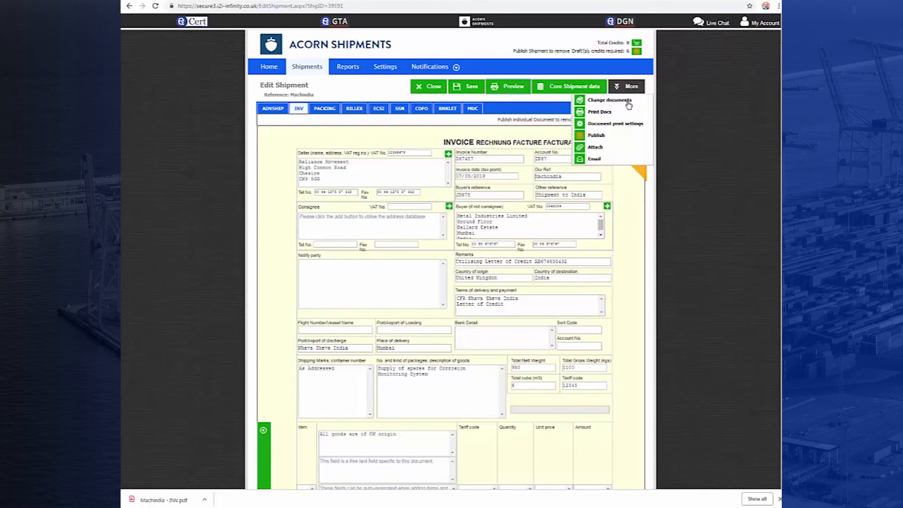
{"action": "left_click", "coordinate": [622, 136]}
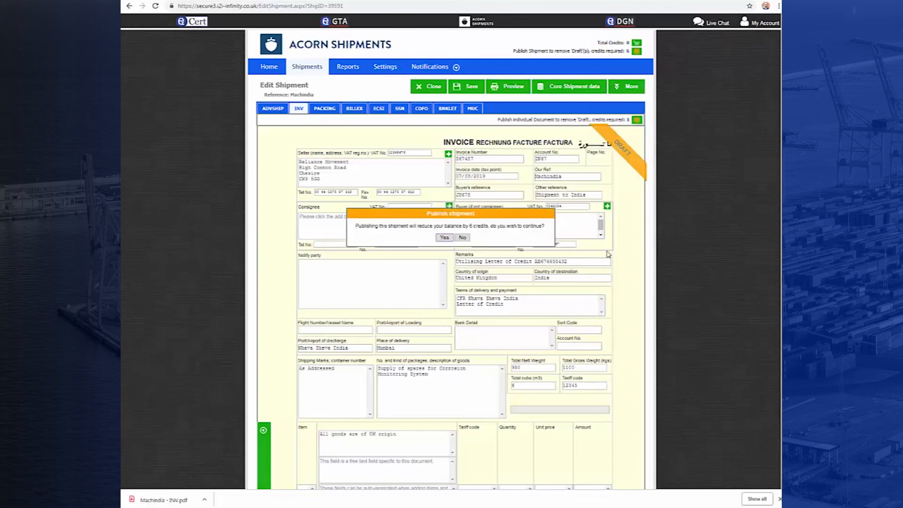
{"action": "left_click", "coordinate": [445, 238]}
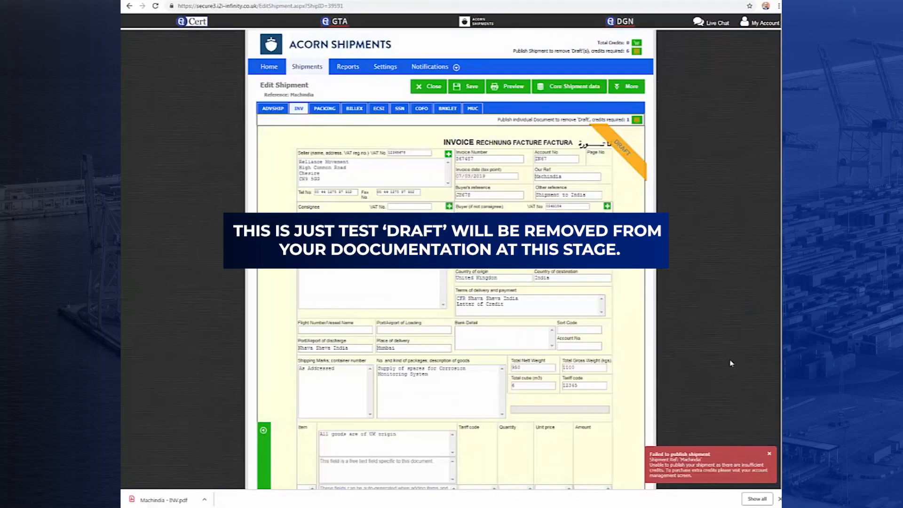
{"action": "left_click", "coordinate": [770, 456]}
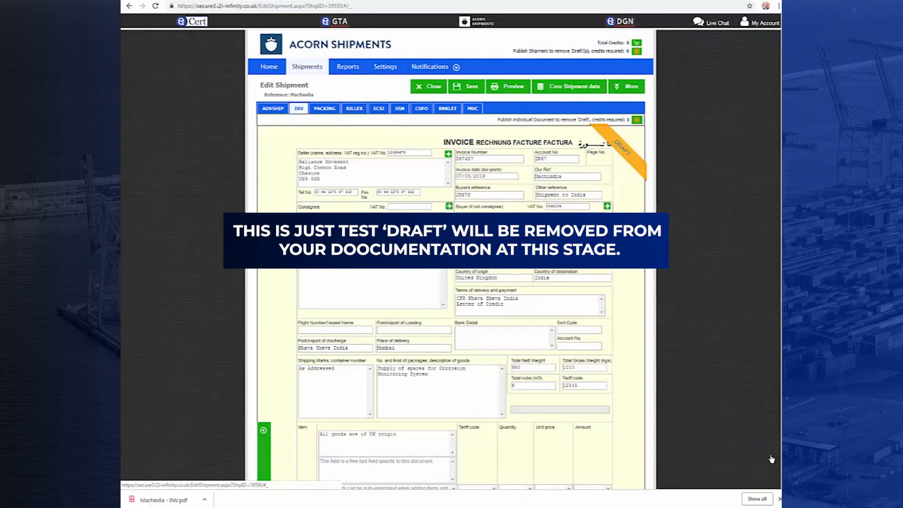